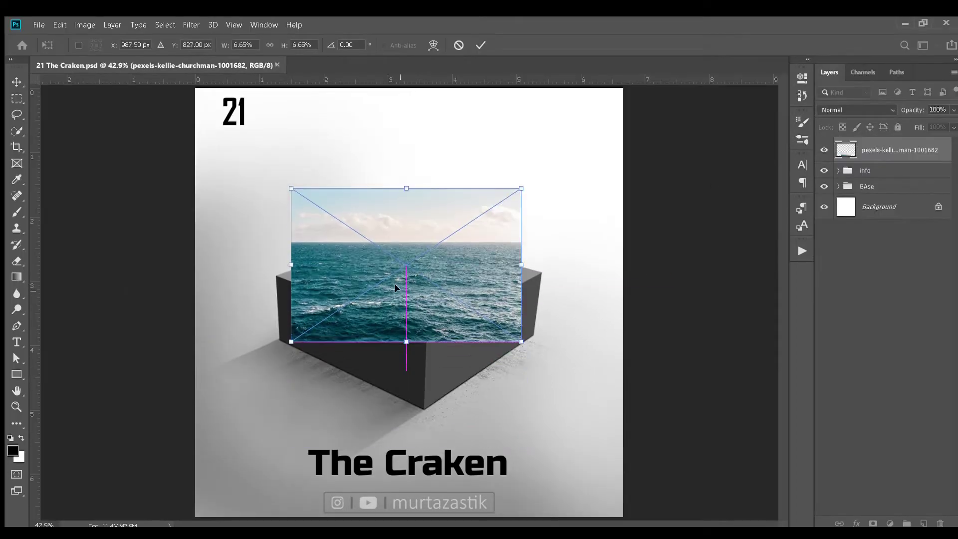
# Scale and position the sea photo over the cube's top face, using lowered opacity to align it
pyautogui.moveTo(340, 272); pyautogui.dragTo(419, 142)
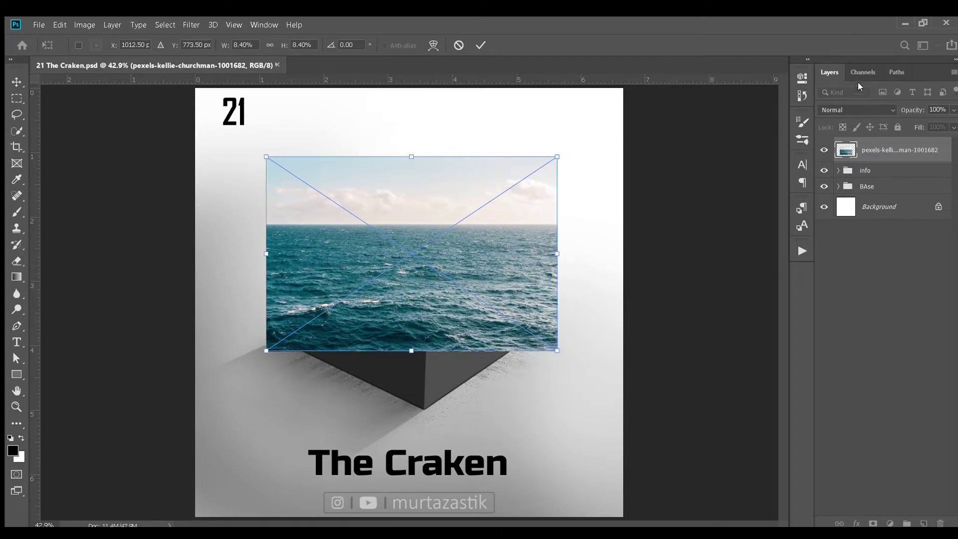
pyautogui.moveTo(910, 109); pyautogui.dragTo(712, 152)
pyautogui.moveTo(435, 278); pyautogui.dragTo(434, 261)
pyautogui.press('0')
pyautogui.press('Return')
# Expand the BAse group and its 3D subgroup to reveal the cube face layers
pyautogui.click(860, 224)
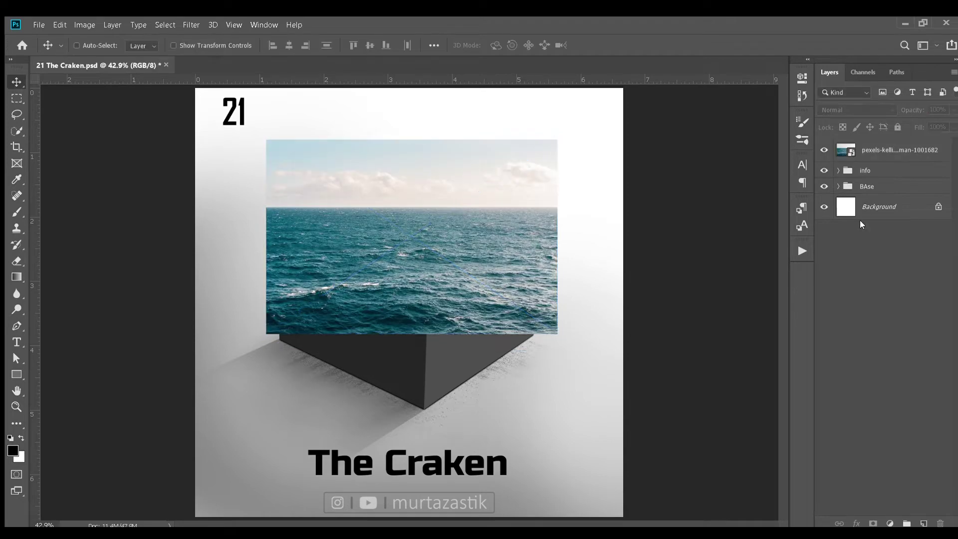
pyautogui.click(839, 186)
pyautogui.click(848, 201)
# Mask the sea photo to the top face and brush wavy crests along the water's edges
pyautogui.click(873, 523)
pyautogui.press('b')
pyautogui.scroll(3, 350, 273)
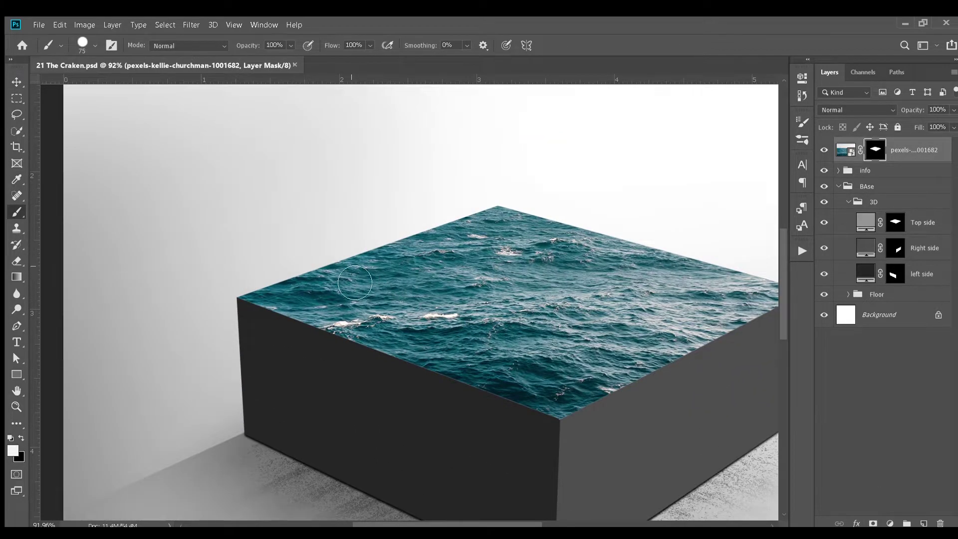
pyautogui.moveTo(255, 293); pyautogui.dragTo(92, 230)
pyautogui.scroll(4, 624, 257)
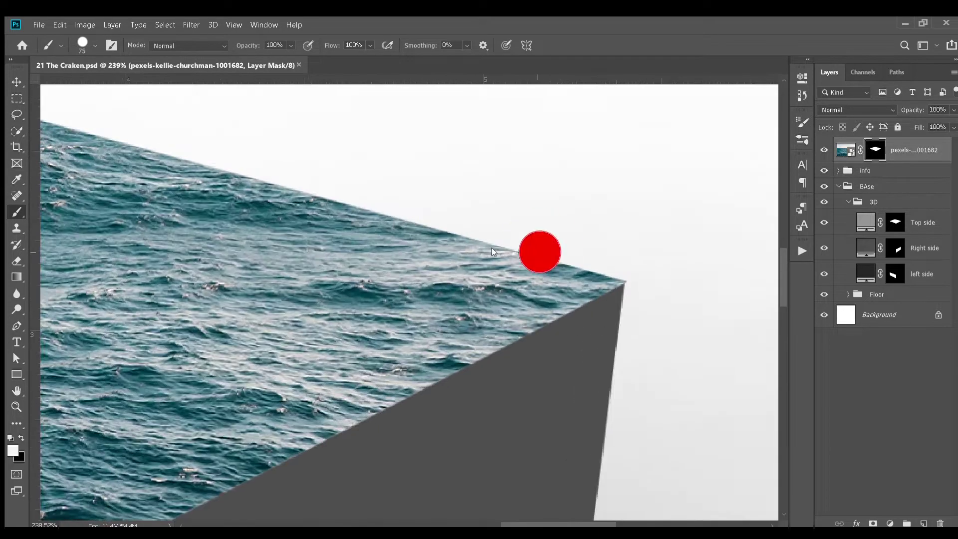
pyautogui.scroll(2, 591, 279)
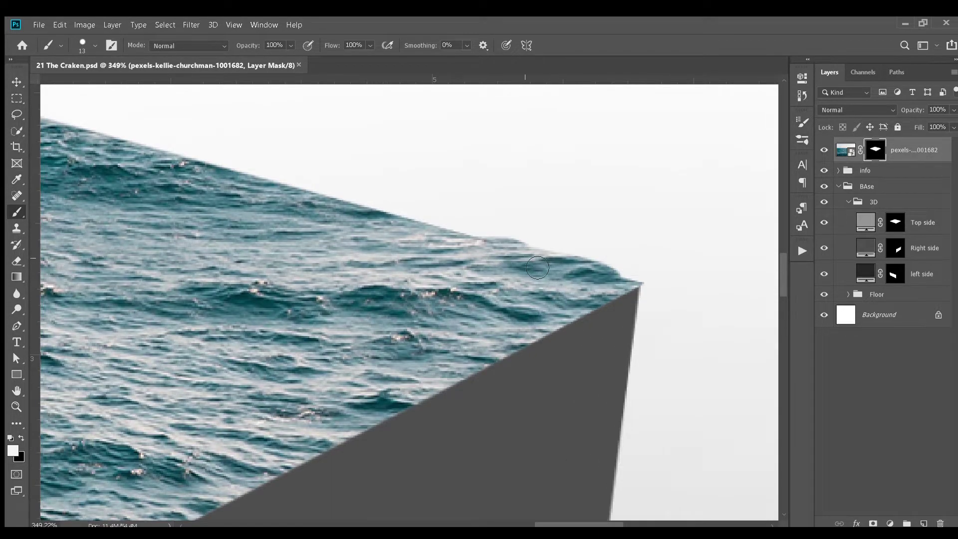
pyautogui.press('[')
pyautogui.press('[')
pyautogui.press('[')
pyautogui.scroll(-5, 537, 268)
pyautogui.scroll(5, 365, 243)
pyautogui.moveTo(365, 243)
pyautogui.mouseDown()
pyautogui.moveTo(444, 255)
pyautogui.moveTo(364, 331)
pyautogui.mouseUp()
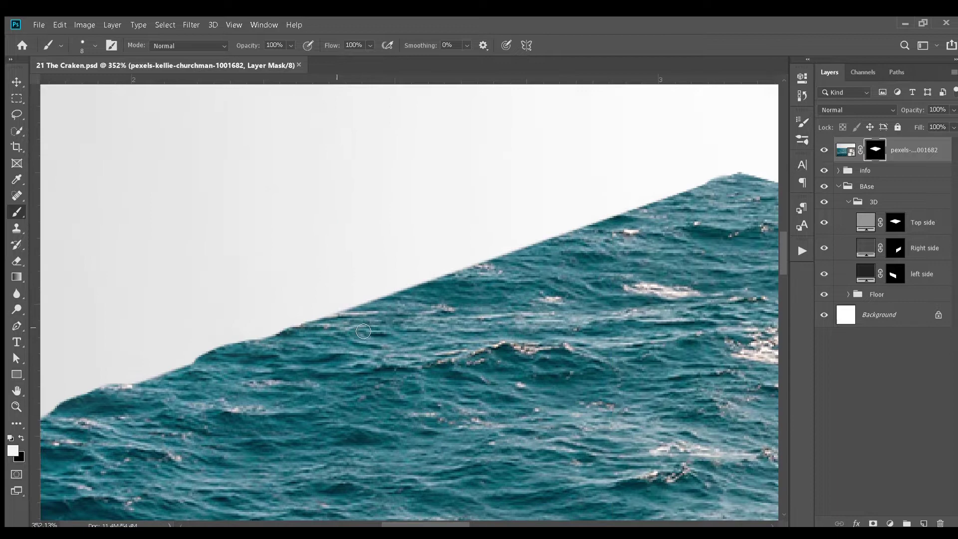
# Paint black into the mask along the rim to cut irregular waves into the water
pyautogui.scroll(-5, 408, 312)
pyautogui.scroll(5, 251, 276)
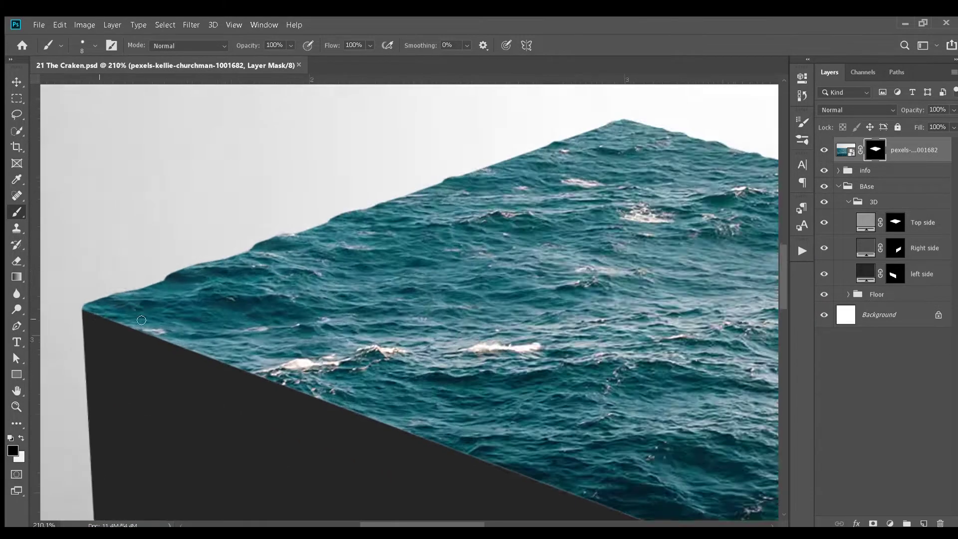
pyautogui.press('x')
pyautogui.press(']')
pyautogui.press(']')
pyautogui.press(']')
pyautogui.press(']')
pyautogui.scroll(-5, 251, 276)
pyautogui.scroll(5, 560, 321)
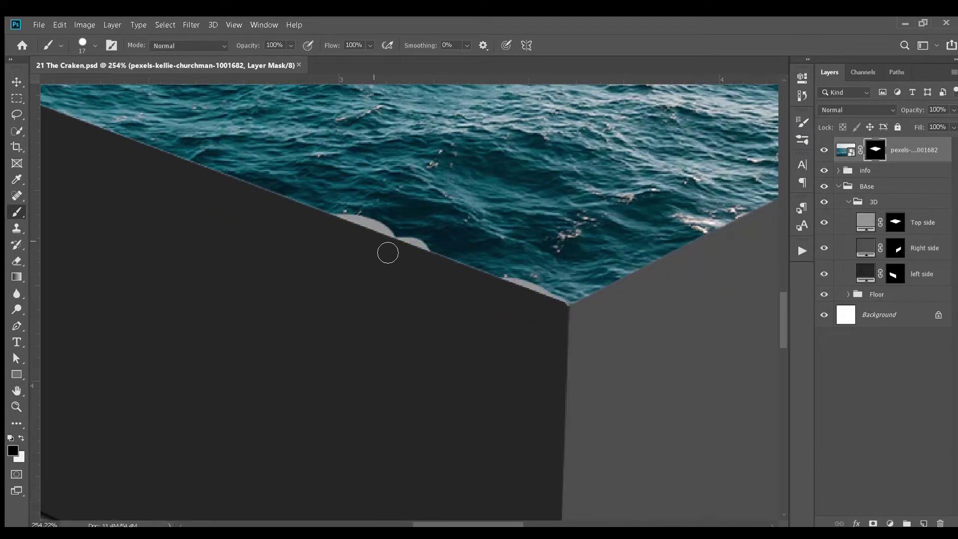
pyautogui.scroll(3, 388, 254)
pyautogui.hscroll(-3, 382, 297)
pyautogui.scroll(3, 381, 290)
pyautogui.hscroll(-3, 375, 340)
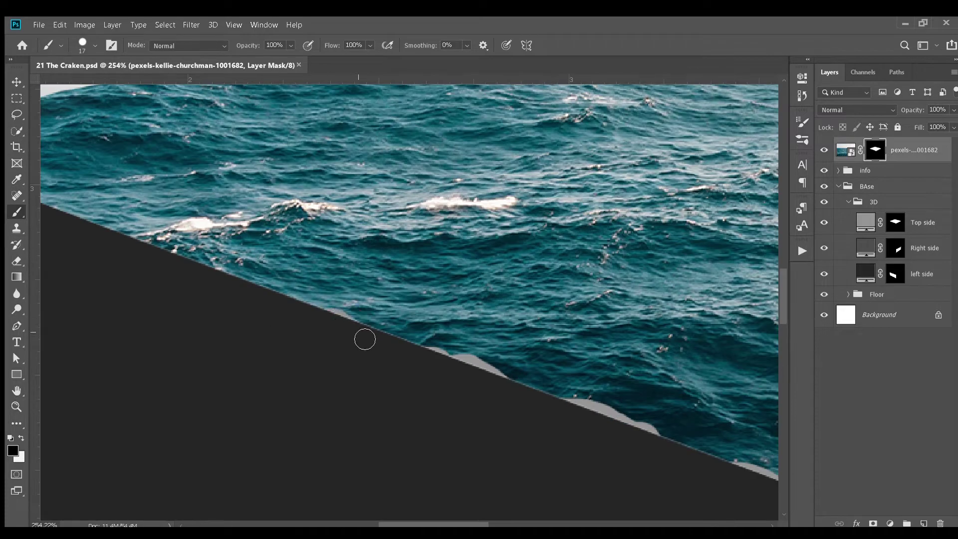
pyautogui.scroll(2, 365, 340)
pyautogui.hscroll(-8, 517, 338)
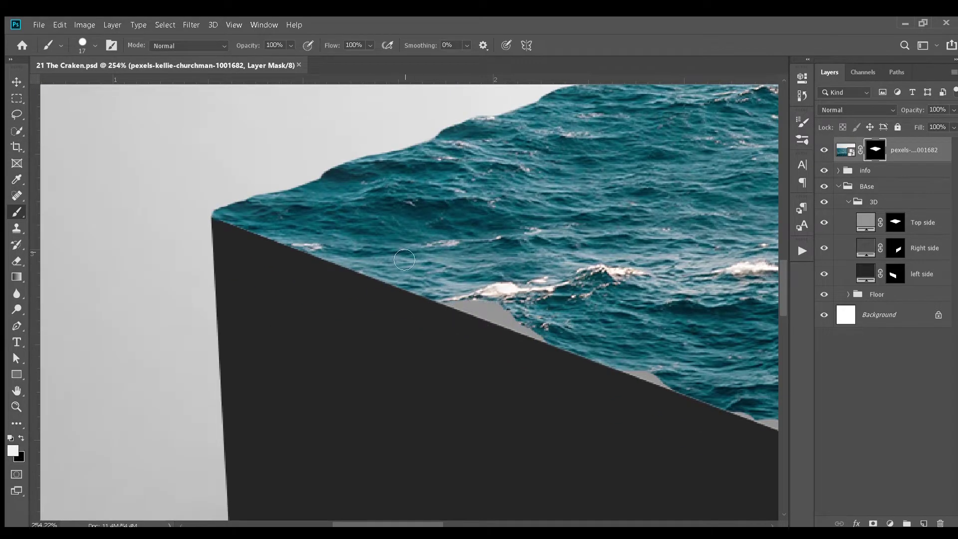
pyautogui.press('x')
pyautogui.hscroll(15, 404, 260)
pyautogui.scroll(-5, 399, 299)
pyautogui.scroll(1, 397, 347)
pyautogui.hscroll(10, 424, 310)
pyautogui.scroll(6, 419, 335)
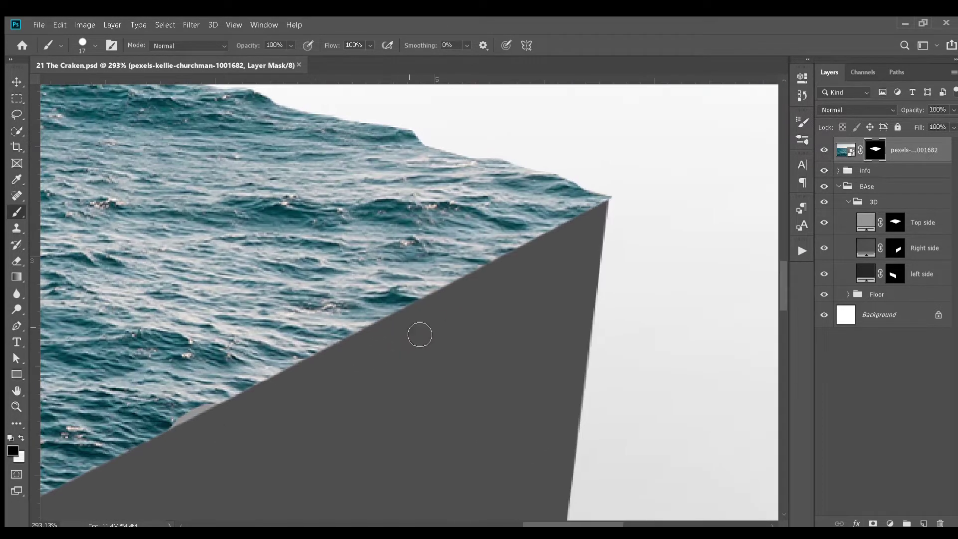
# Invert the first Exposure layer's mask and paint white to brighten waves across the top face
pyautogui.doubleClick(16, 391)
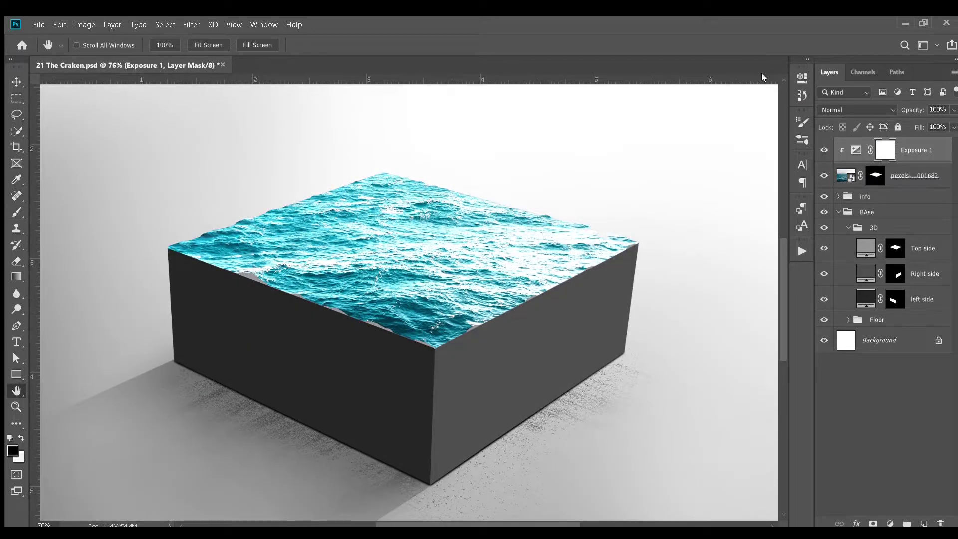
pyautogui.hotkey('ctrl', 'i')
pyautogui.press('b')
pyautogui.scroll(4, 247, 250)
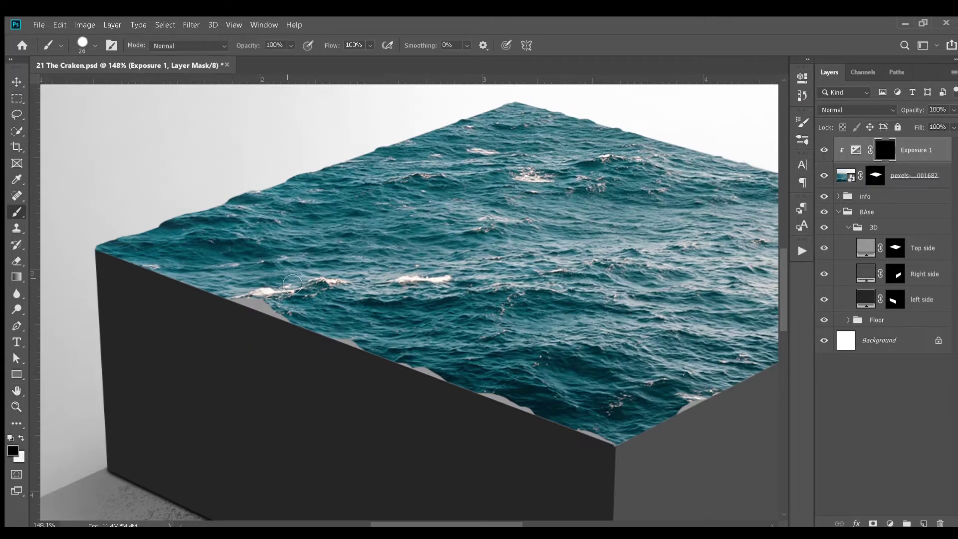
pyautogui.press('x')
pyautogui.scroll(1, 269, 293)
pyautogui.moveTo(240, 299); pyautogui.dragTo(524, 260)
pyautogui.scroll(1, 499, 264)
pyautogui.moveTo(270, 215); pyautogui.dragTo(144, 249)
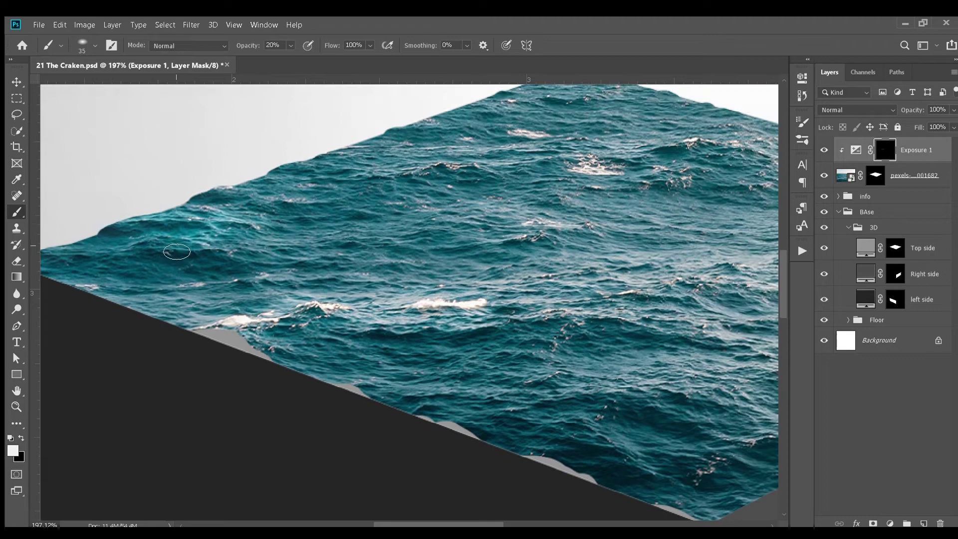
pyautogui.scroll(1, 145, 250)
pyautogui.moveTo(360, 225)
pyautogui.mouseDown()
pyautogui.moveTo(204, 240)
pyautogui.moveTo(564, 225)
pyautogui.moveTo(709, 235)
pyautogui.mouseUp()
pyautogui.scroll(-4, 624, 244)
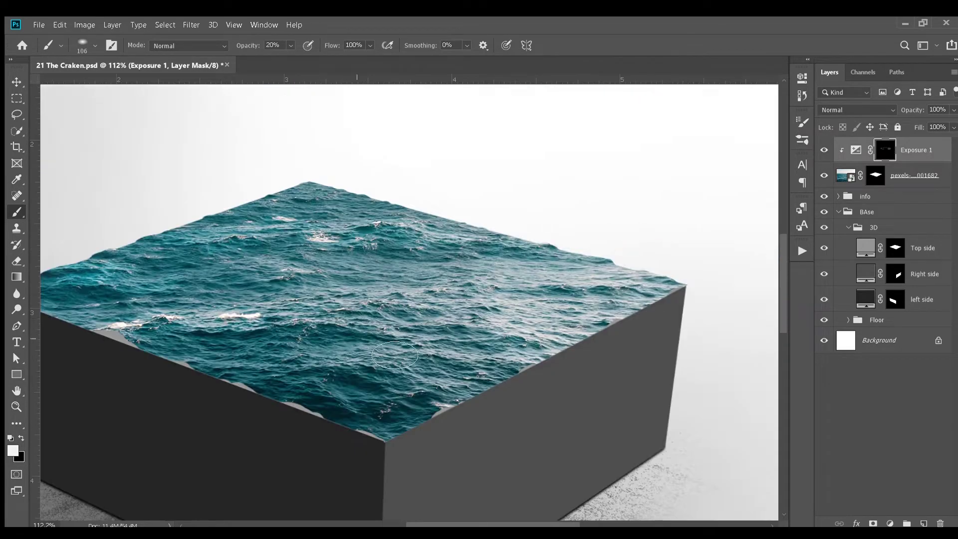
pyautogui.moveTo(392, 333)
pyautogui.mouseDown()
pyautogui.moveTo(310, 345)
pyautogui.moveTo(199, 324)
pyautogui.mouseUp()
pyautogui.press('h')
pyautogui.hotkey('ctrl', '0')
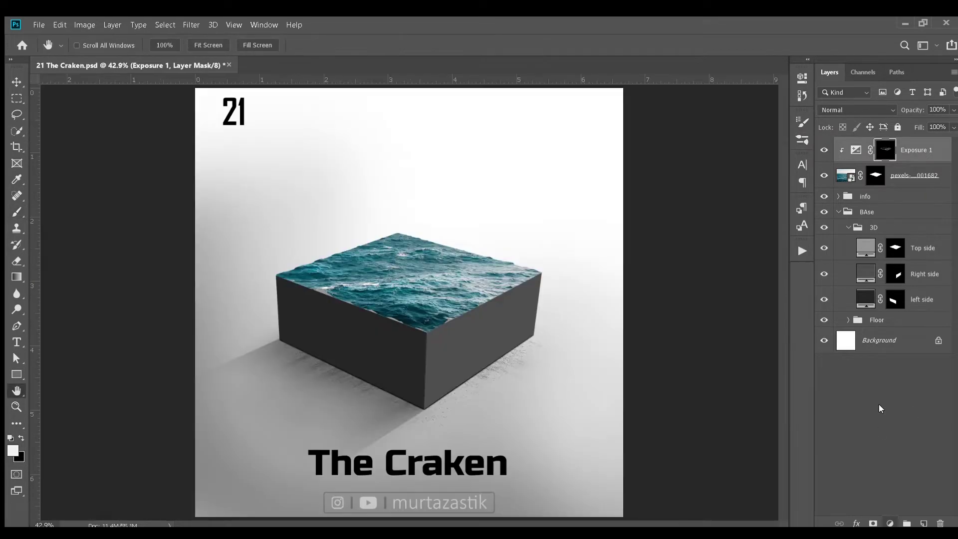
# Duplicate it as a second Exposure adjustment, invert its mask, and paint more wave highlights
pyautogui.hotkey('ctrl', 'j')
pyautogui.hotkey('ctrl', 'i')
pyautogui.press('b')
pyautogui.scroll(3, 321, 284)
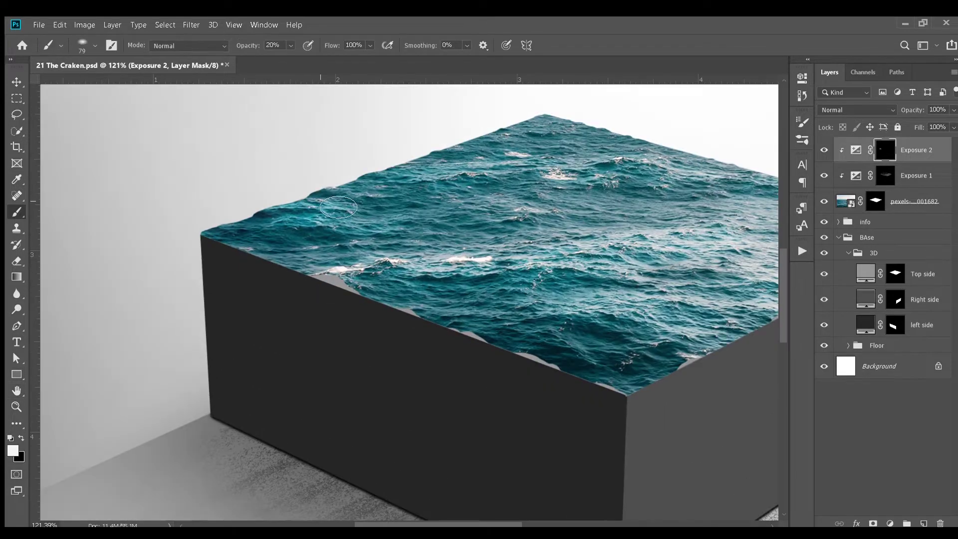
pyautogui.scroll(3, 339, 207)
pyautogui.scroll(-2, 300, 249)
pyautogui.scroll(3, 235, 316)
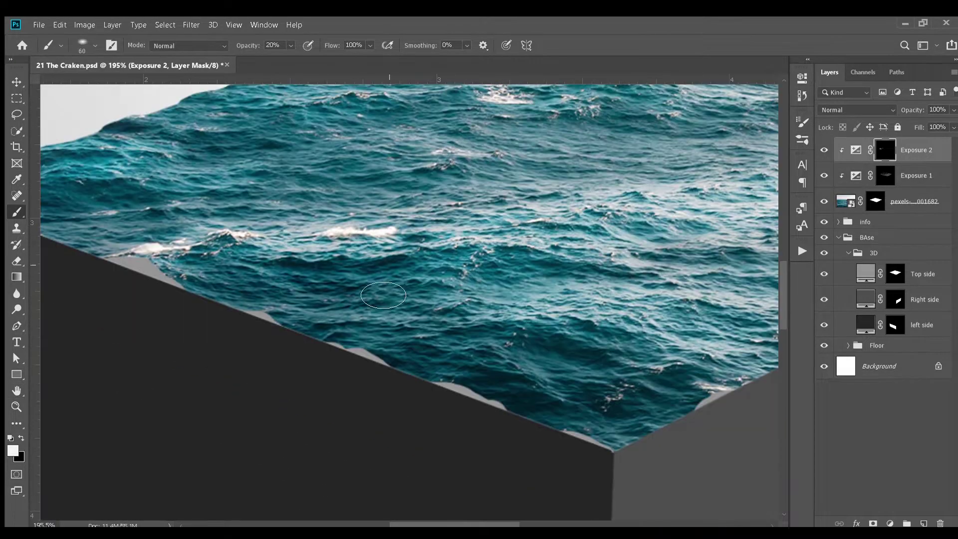
pyautogui.press('[')
pyautogui.press('[')
pyautogui.press('[')
pyautogui.press('[')
pyautogui.scroll(4, 664, 396)
pyautogui.hscroll(5, 664, 396)
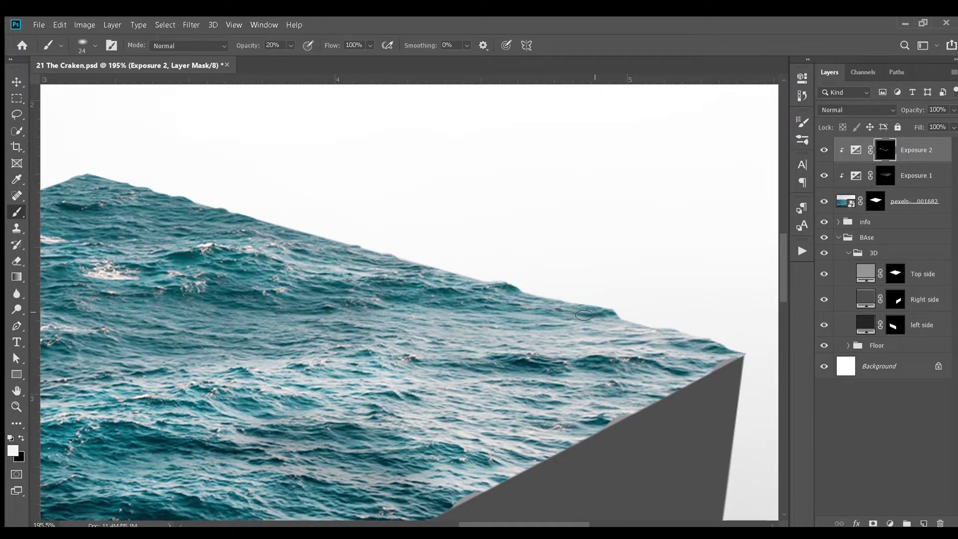
pyautogui.press('h')
pyautogui.hotkey('ctrl', '0')
# Add a third clipped Exposure set to Luminosity, invert its mask, and paint bright streaks on crests
pyautogui.hotkey('ctrl', 'j')
pyautogui.hotkey('ctrl', 'i')
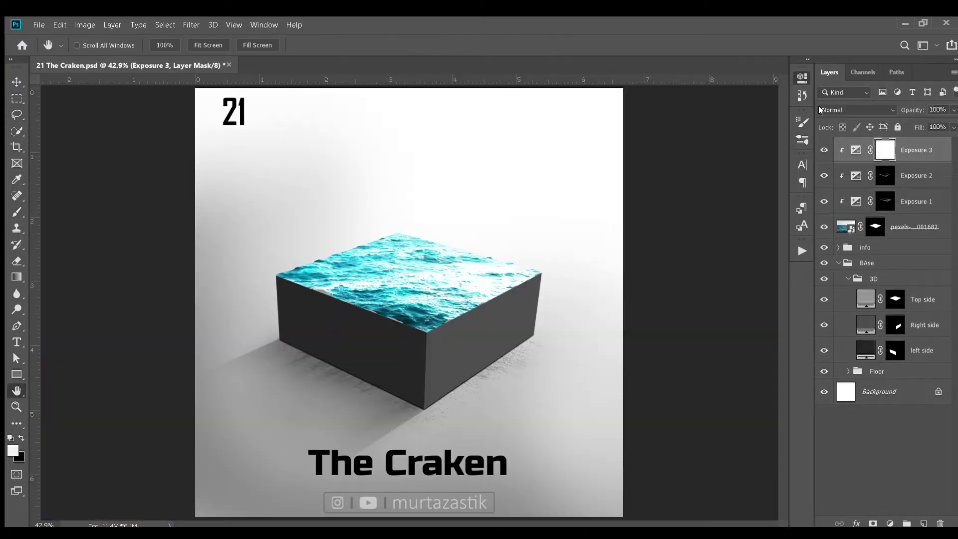
pyautogui.hotkey('alt', 'shift', 'y')
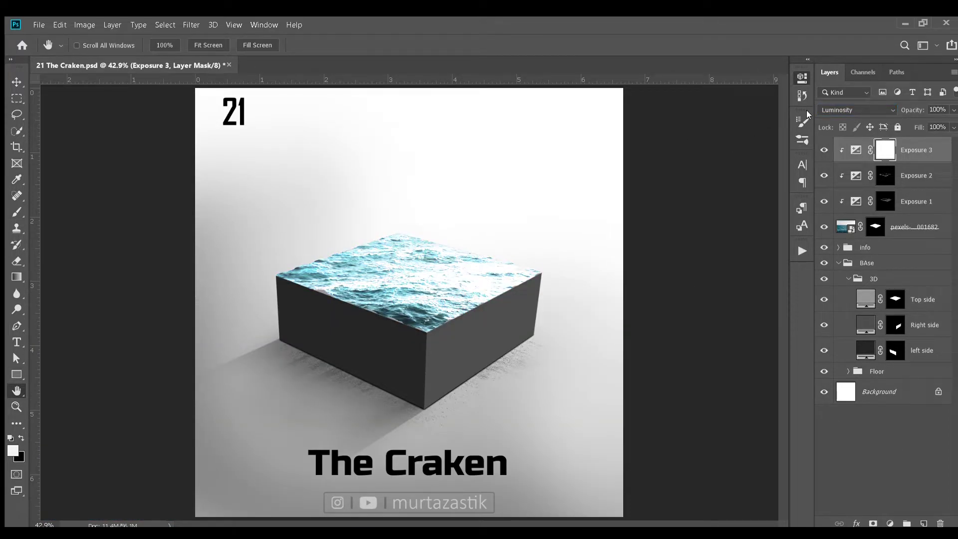
pyautogui.hotkey('ctrl', 'i')
pyautogui.press('b')
pyautogui.scroll(3, 415, 298)
pyautogui.scroll(5, 430, 349)
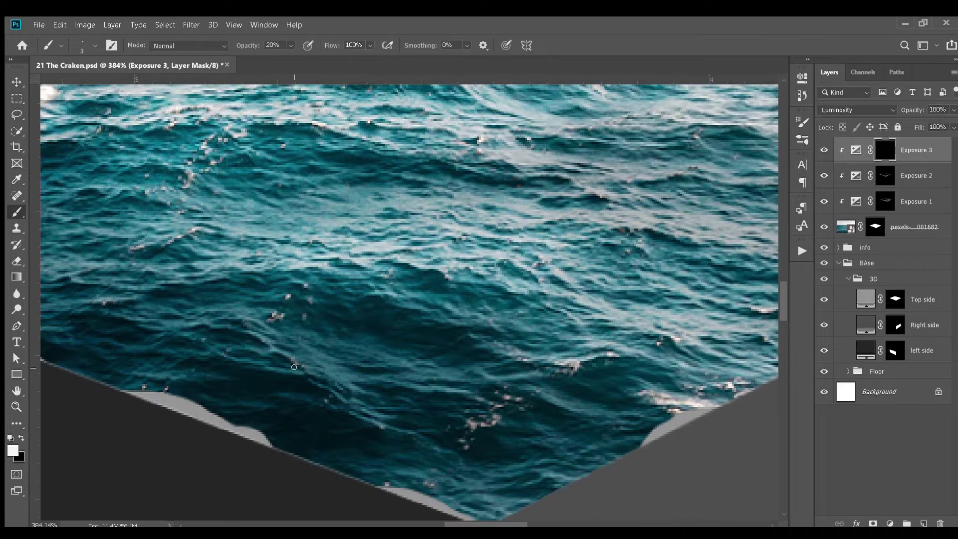
pyautogui.moveTo(494, 380); pyautogui.dragTo(659, 300)
pyautogui.moveTo(659, 300); pyautogui.dragTo(734, 359)
pyautogui.moveTo(461, 364); pyautogui.dragTo(214, 344)
pyautogui.moveTo(220, 290); pyautogui.dragTo(264, 257)
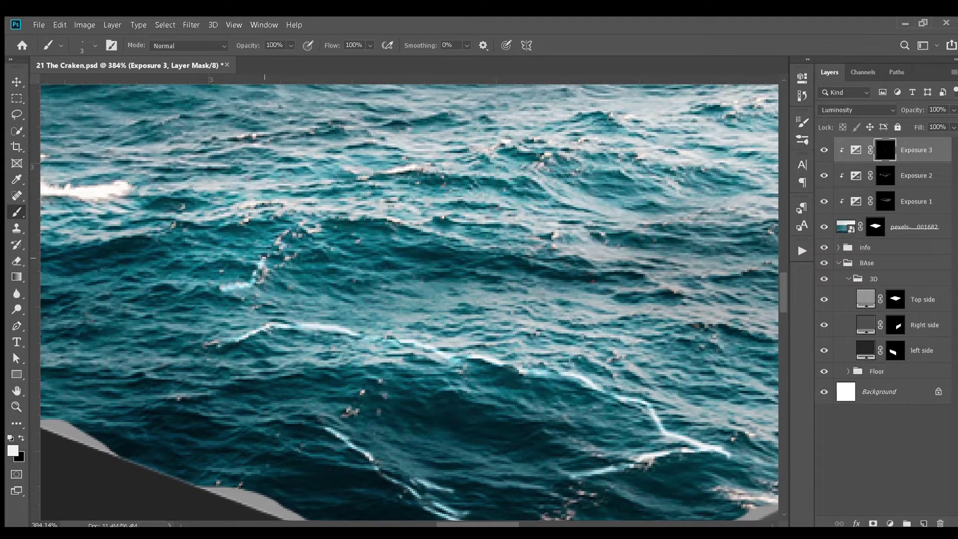
pyautogui.hscroll(5, 484, 252)
pyautogui.scroll(-1, 537, 303)
pyautogui.scroll(-2, 519, 383)
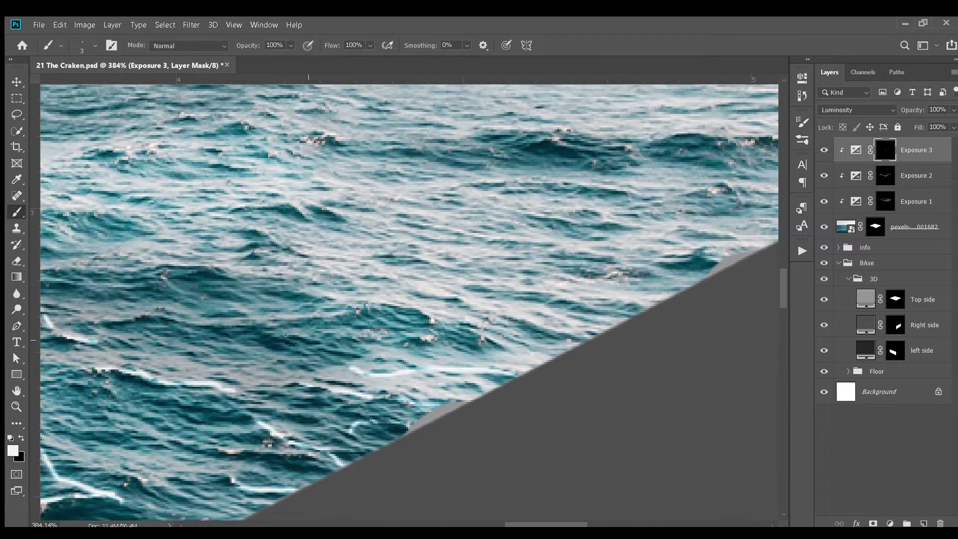
pyautogui.scroll(3, 519, 383)
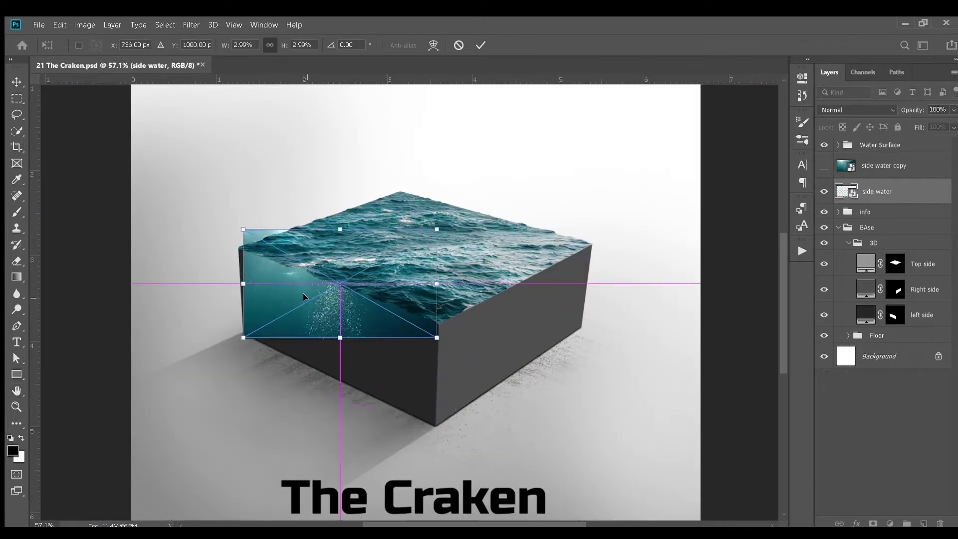
# Distort the side water photo onto the cube's left face and reveal its copy and colour balance
pyautogui.moveTo(304, 292); pyautogui.dragTo(238, 247)
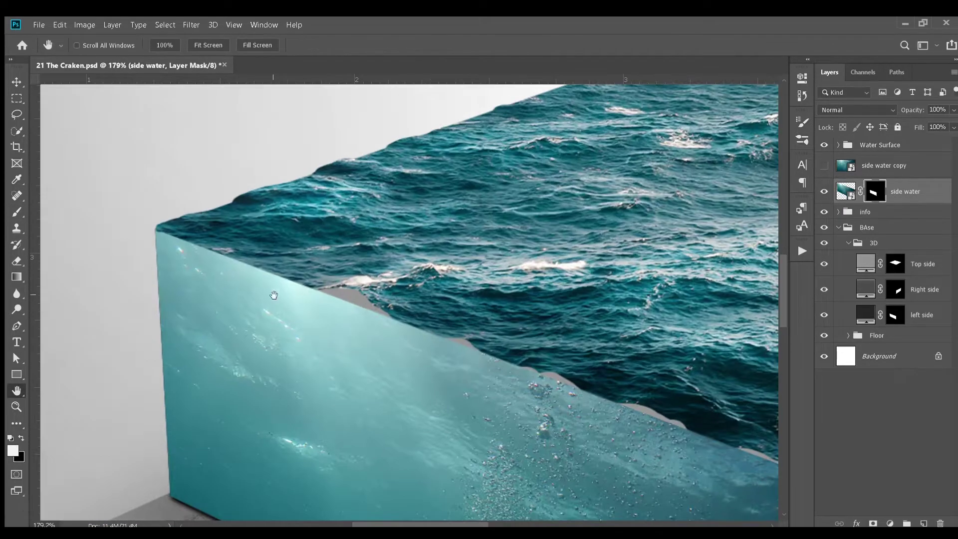
pyautogui.press('b')
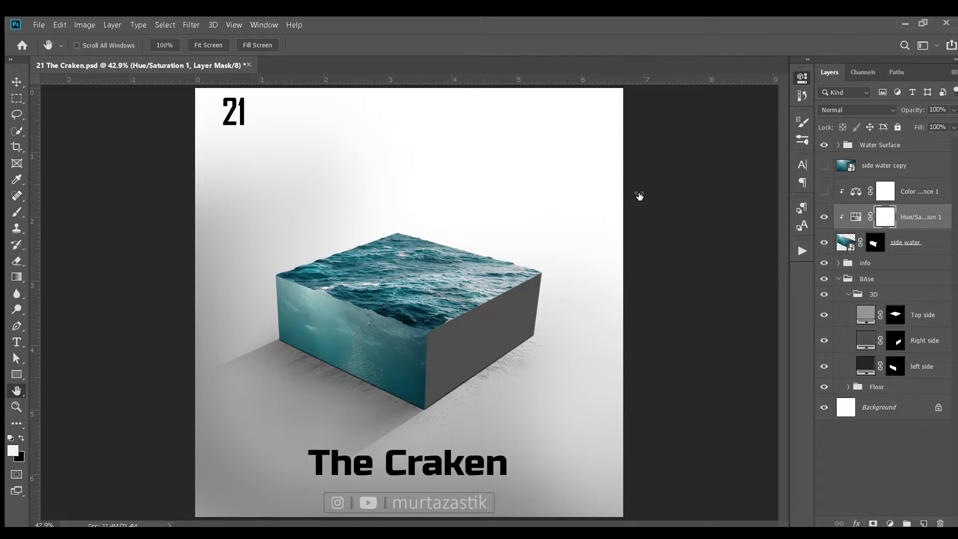
pyautogui.moveTo(825, 166); pyautogui.dragTo(825, 191)
# Start free-transforming the side water copy, zoomed out to see its whole bounding box
pyautogui.click(883, 165)
pyautogui.hotkey('ctrl', 't')
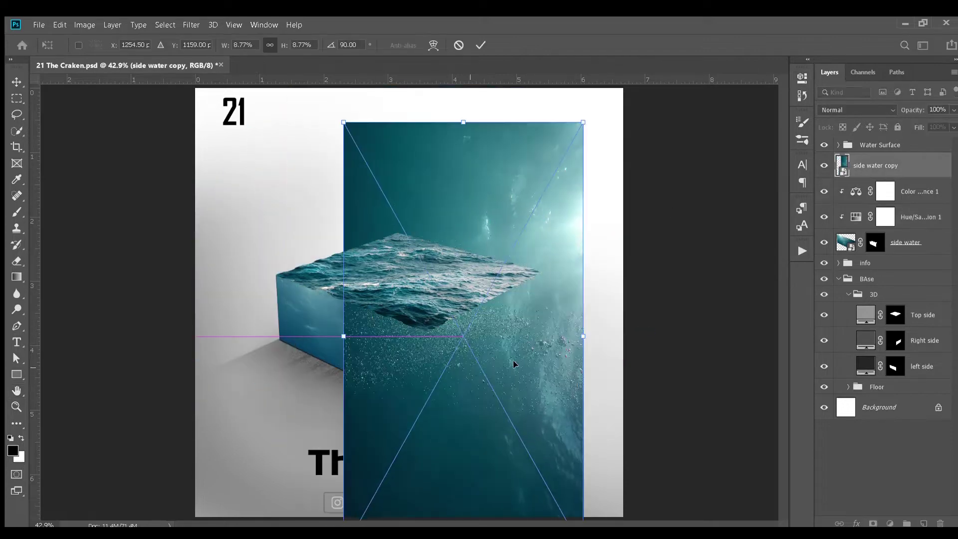
pyautogui.hotkey('ctrl', '-')
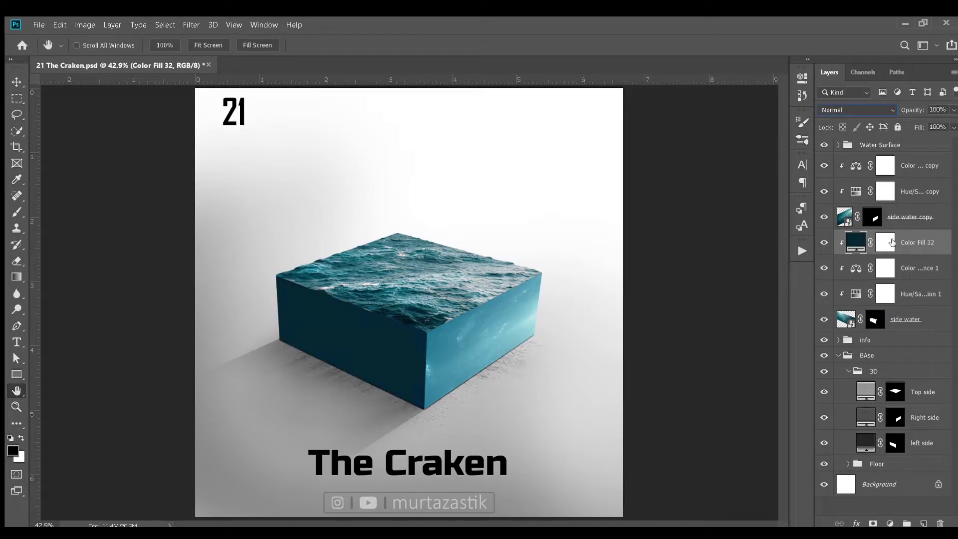
# Paint the colour fill's mask black at 20% opacity to lighten parts of the left face
pyautogui.click(893, 242)
pyautogui.press('x')
pyautogui.press('b')
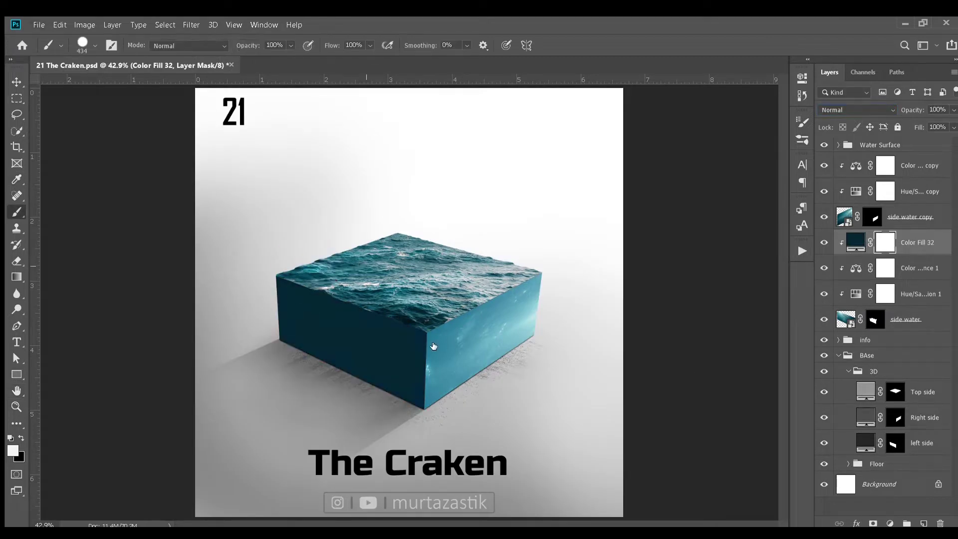
pyautogui.scroll(1, 380, 352)
pyautogui.press('x')
pyautogui.press('2')
pyautogui.moveTo(279, 319); pyautogui.dragTo(444, 389)
pyautogui.moveTo(270, 279); pyautogui.dragTo(440, 339)
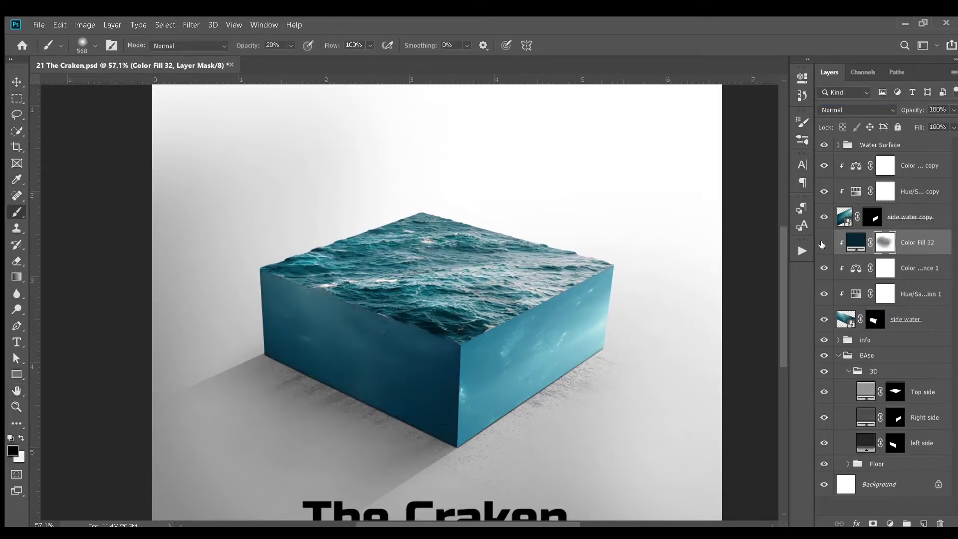
pyautogui.moveTo(269, 309); pyautogui.dragTo(359, 400)
# Duplicate the colour fill for the right face and paint the copy's mask there
pyautogui.moveTo(907, 233); pyautogui.dragTo(894, 154)
pyautogui.press('[')
pyautogui.press('[')
pyautogui.moveTo(504, 414)
pyautogui.mouseDown()
pyautogui.moveTo(642, 343)
pyautogui.moveTo(569, 373)
pyautogui.moveTo(432, 484)
pyautogui.mouseUp()
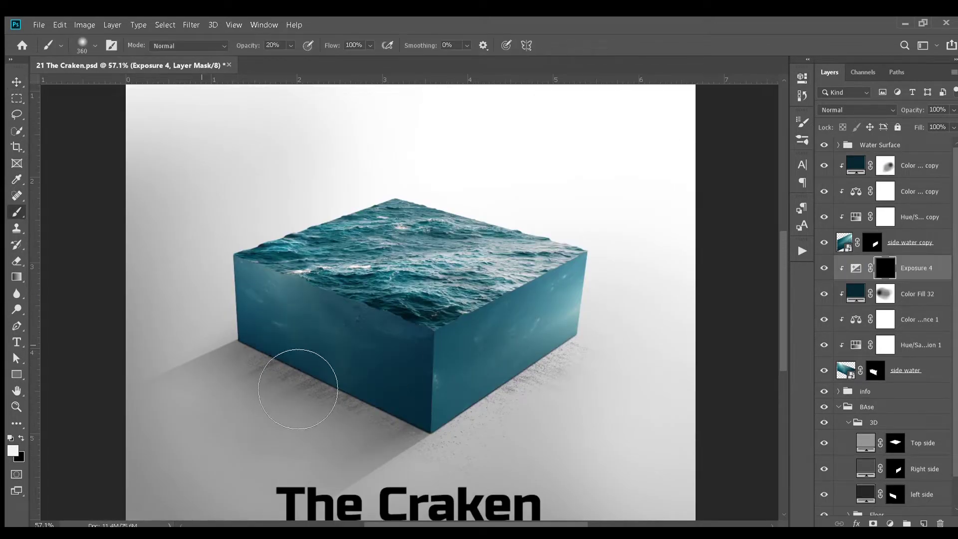
# Darken the lower left face through Exposure 4 and the right face through Exposure 5
pyautogui.moveTo(298, 389)
pyautogui.mouseDown()
pyautogui.moveTo(360, 385)
pyautogui.moveTo(339, 409)
pyautogui.mouseUp()
pyautogui.hotkey('ctrl', 'shift', 'alt', 'n')
pyautogui.press('x')
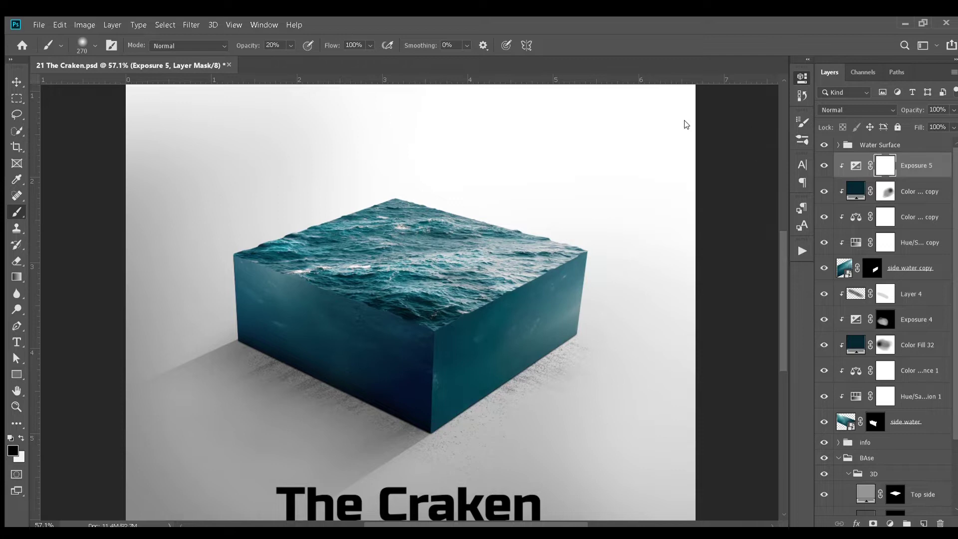
pyautogui.hotkey('ctrl', 'i')
pyautogui.moveTo(538, 343); pyautogui.dragTo(513, 368)
pyautogui.press('x')
pyautogui.hotkey('ctrl', 'shift', 'alt', 'n')
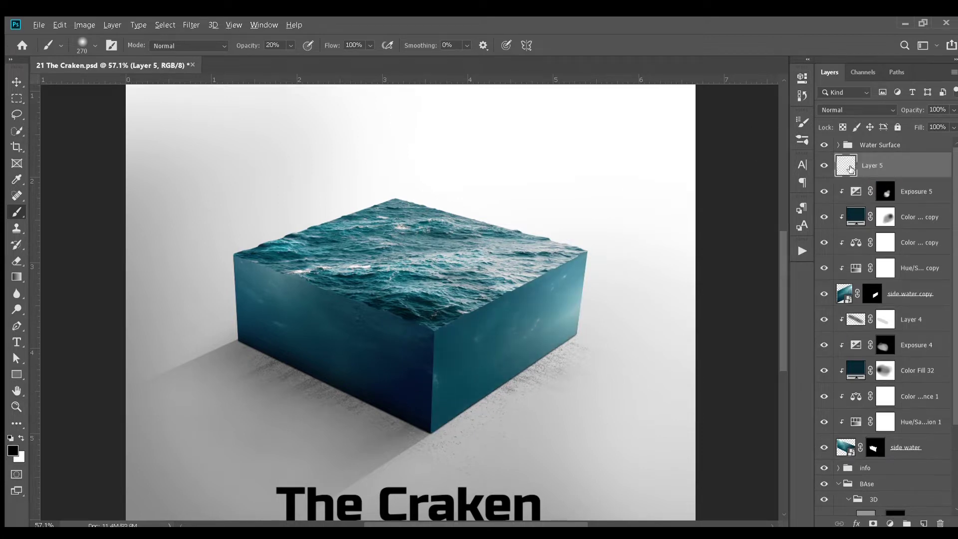
pyautogui.doubleClick(12, 391)
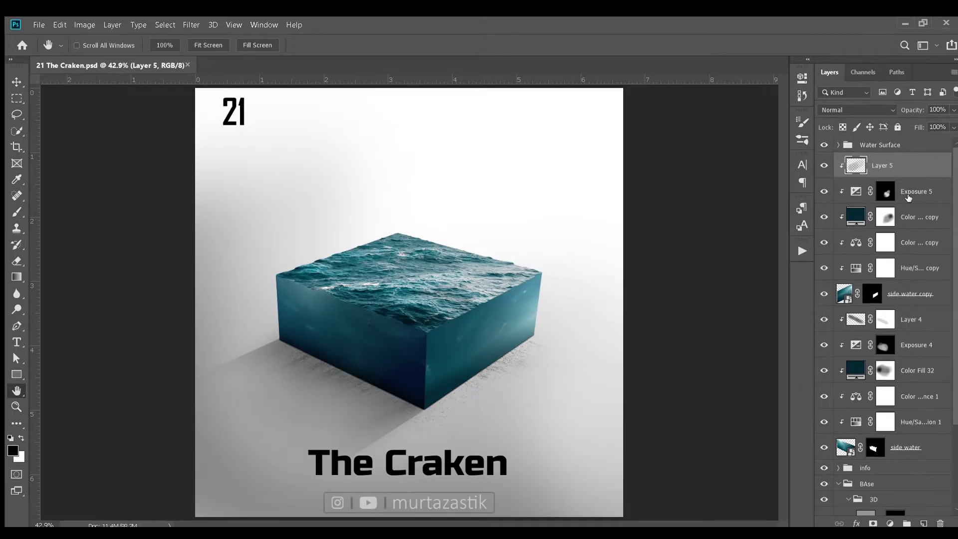
# Group the side shading layers and name the group 'Base'
pyautogui.keyDown('shift'); pyautogui.click(905, 447); pyautogui.keyUp('shift')
pyautogui.hotkey('ctrl', 'g')
pyautogui.press('BackSpace')
pyautogui.write('Base')
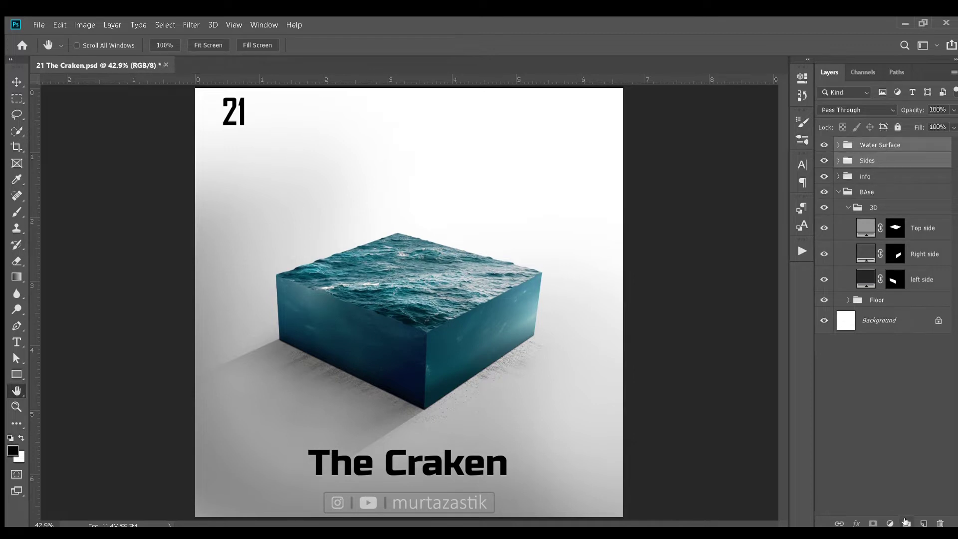
pyautogui.press('Return')
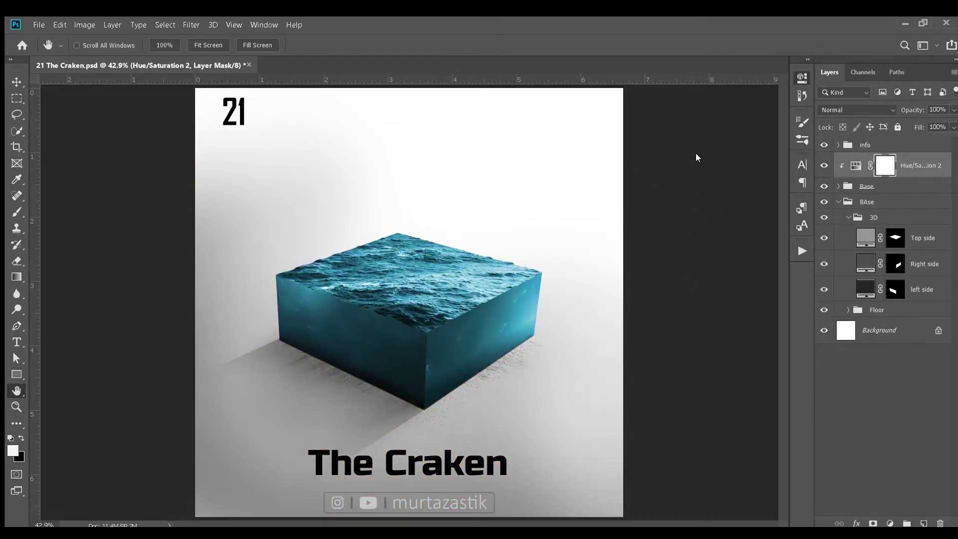
# Hide the info title group, re-enable Hue/Saturation 2, and paint black into its mask
pyautogui.click(824, 165)
pyautogui.click(824, 144)
pyautogui.click(824, 166)
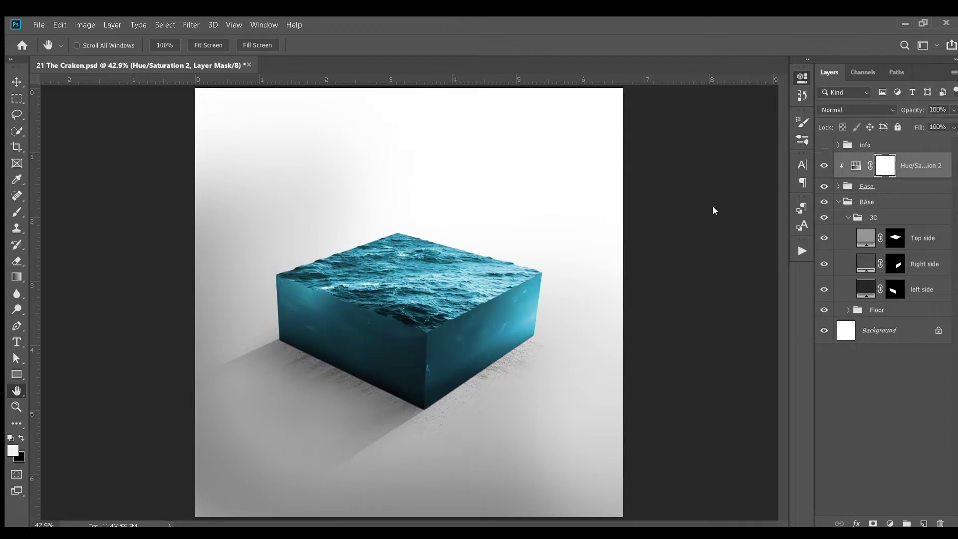
pyautogui.press('b')
pyautogui.press('x')
pyautogui.press(']')
pyautogui.click(324, 387)
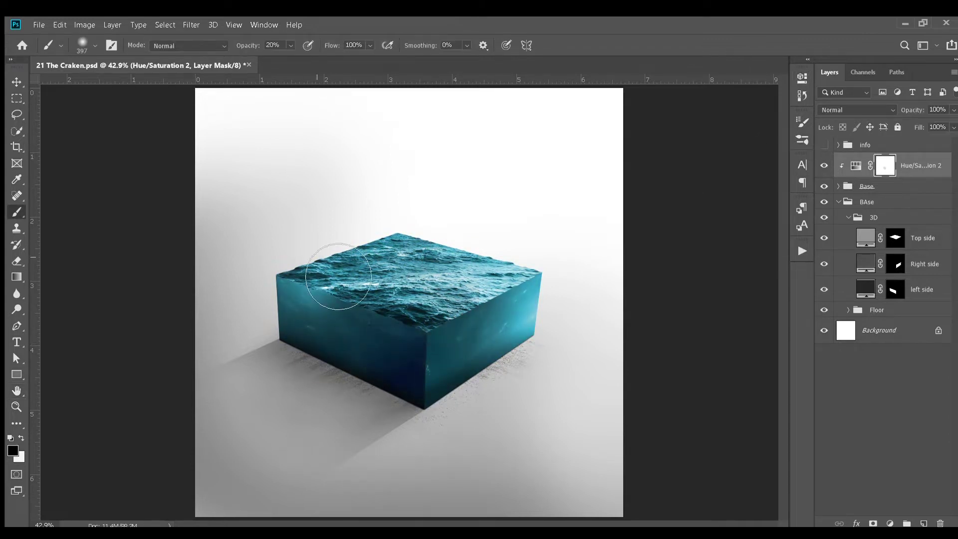
# Shrink the pirate ship to about half size and nudge it down onto the water
pyautogui.press('v')
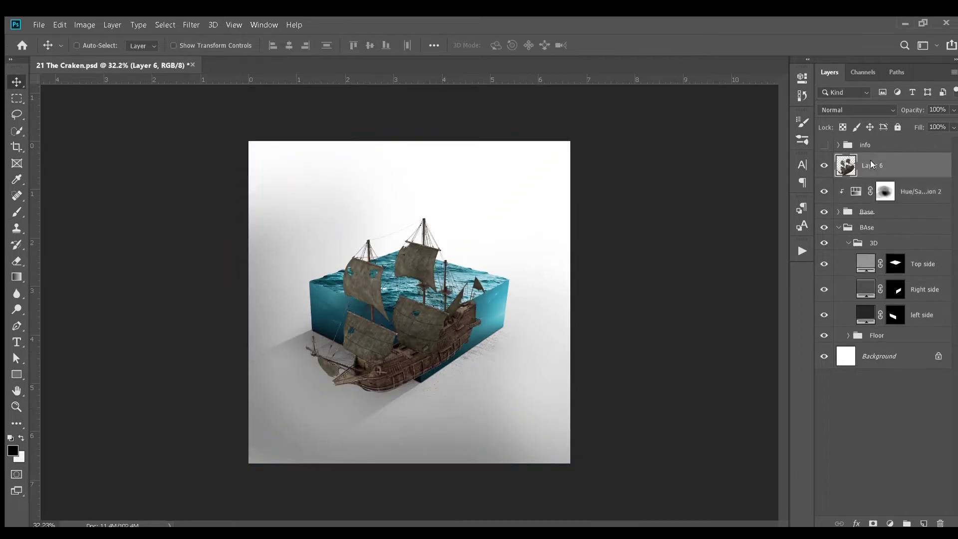
pyautogui.hotkey('ctrl', 't')
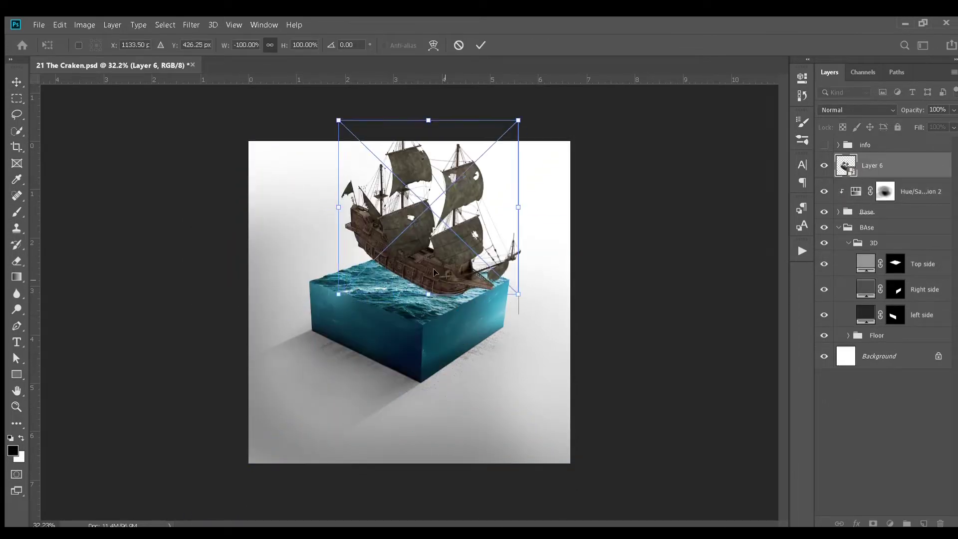
pyautogui.scroll(3, 433, 272)
pyautogui.moveTo(562, 369); pyautogui.dragTo(519, 335)
pyautogui.scroll(-1, 547, 240)
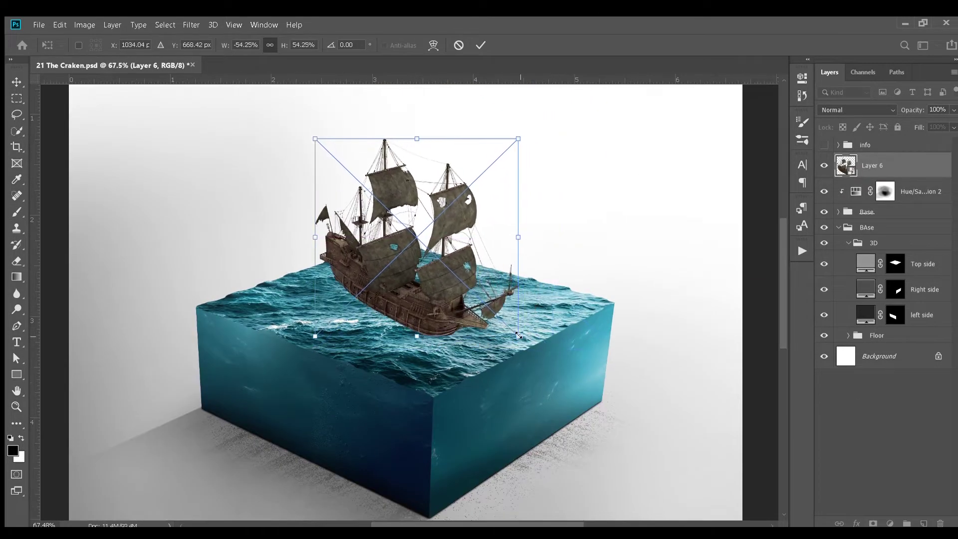
pyautogui.press('Return')
pyautogui.moveTo(394, 300); pyautogui.dragTo(396, 317)
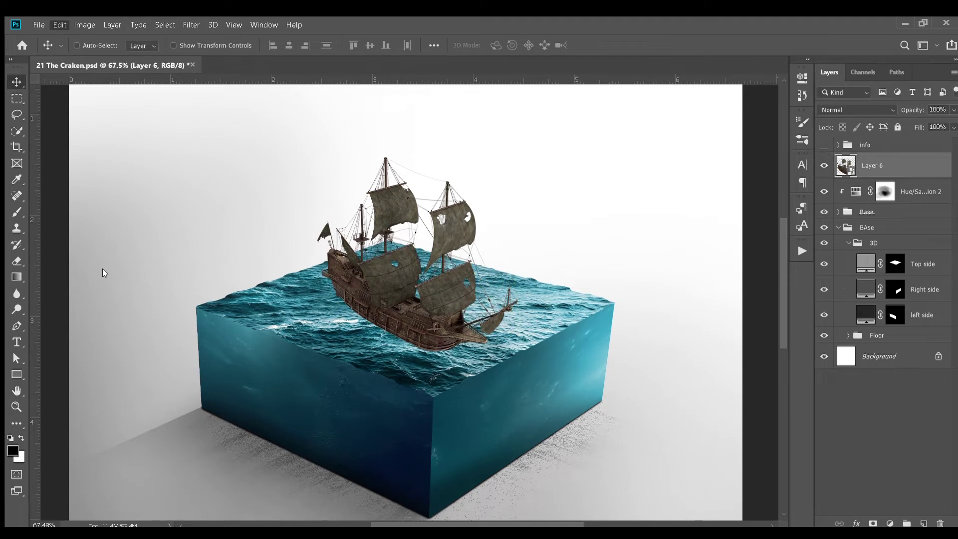
# Reposition the ship on the cube and rotate it so it tilts as if sinking
pyautogui.hotkey('ctrl', 't')
pyautogui.hscroll(3, 400, 299)
pyautogui.moveTo(319, 249); pyautogui.dragTo(320, 235)
pyautogui.press('Return')
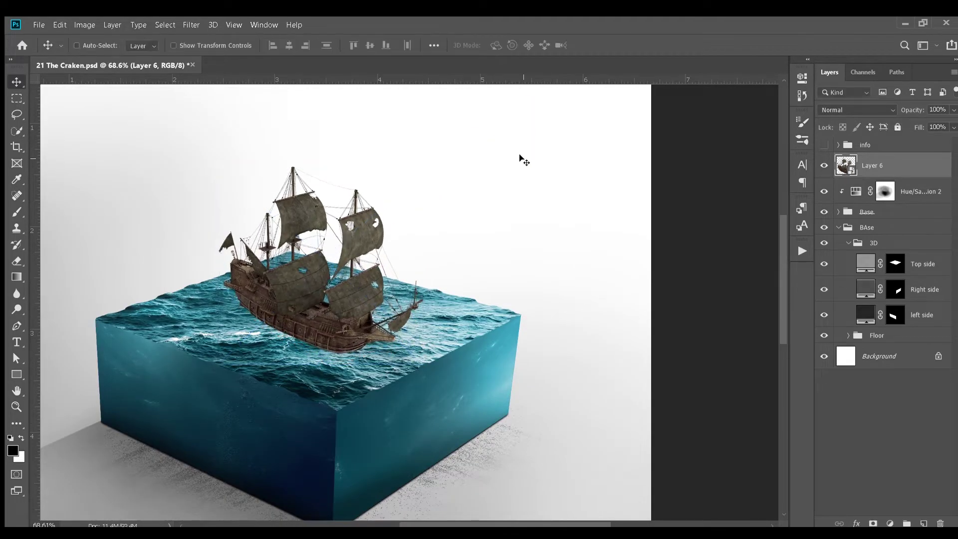
pyautogui.hotkey('ctrl', 't')
pyautogui.moveTo(521, 159); pyautogui.dragTo(334, 75)
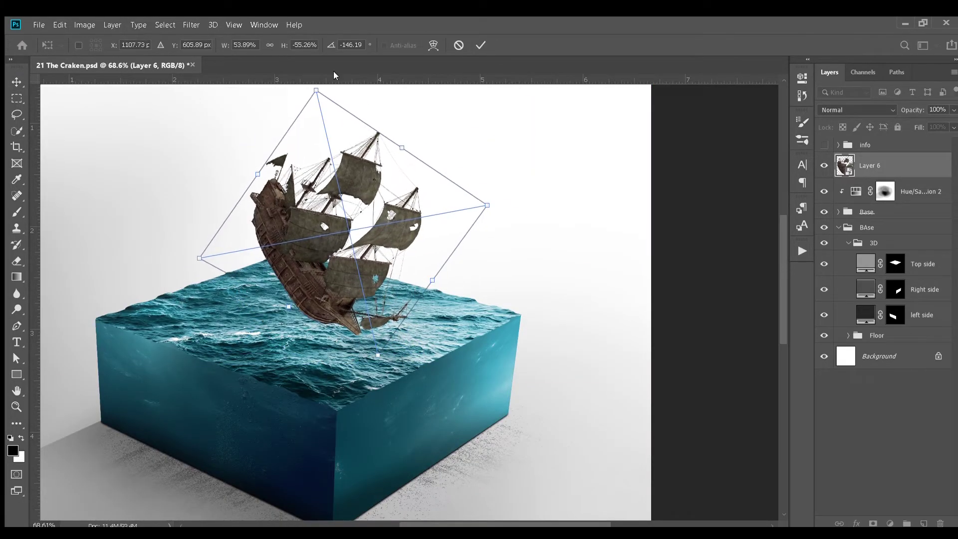
pyautogui.press('Return')
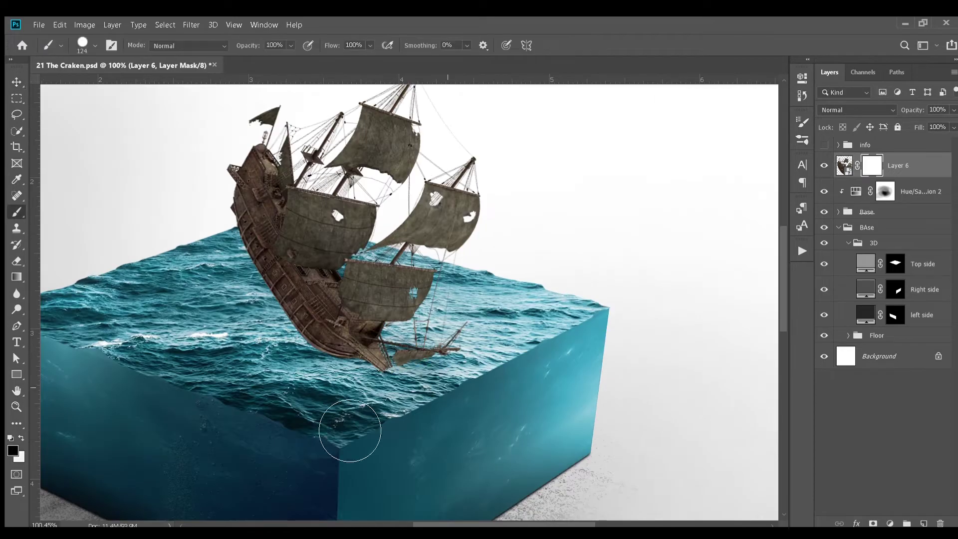
# Mask the ship's hull bottom under the waves, then paint white to restore parts of the hull
pyautogui.moveTo(344, 360); pyautogui.dragTo(464, 350)
pyautogui.scroll(6, 400, 324)
pyautogui.press('x')
pyautogui.press('[')
pyautogui.press('[')
pyautogui.press('[')
pyautogui.press('[')
pyautogui.press('[')
pyautogui.press('[')
pyautogui.press('[')
pyautogui.press('[')
pyautogui.press('[')
pyautogui.moveTo(240, 285)
pyautogui.mouseDown()
pyautogui.moveTo(446, 317)
pyautogui.moveTo(573, 279)
pyautogui.mouseUp()
pyautogui.scroll(-3, 579, 265)
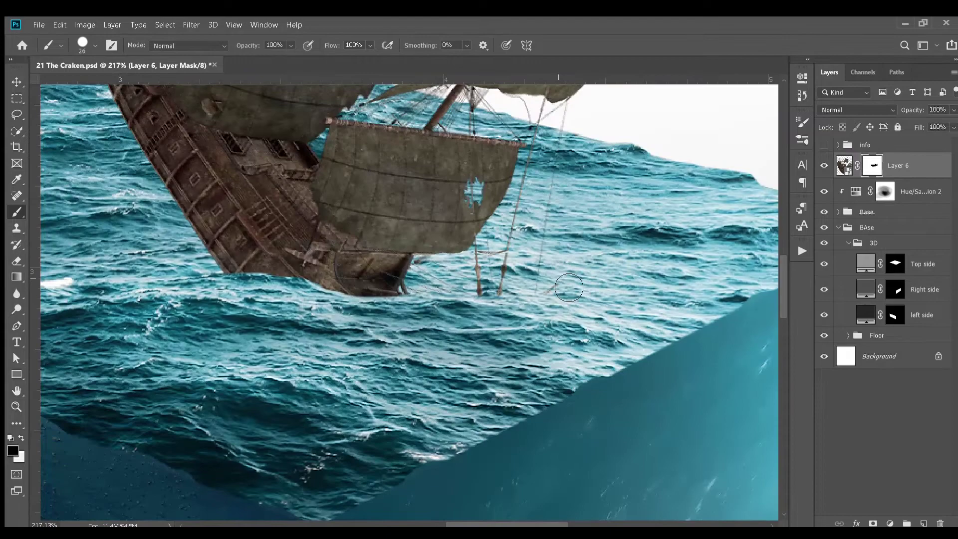
pyautogui.doubleClick(16, 390)
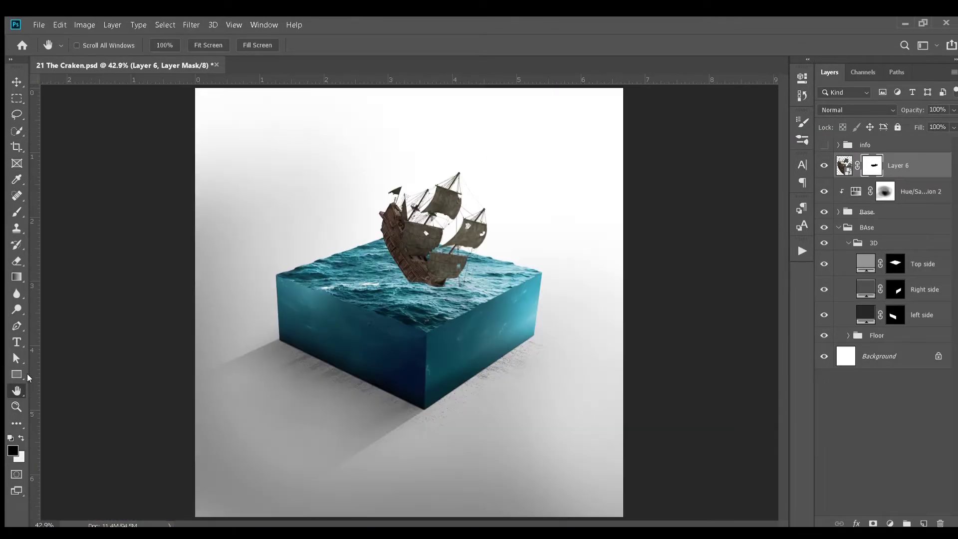
# Paint shading onto the ship's hull with the brush, enlarging it slightly
pyautogui.scroll(5, 446, 223)
pyautogui.press('b')
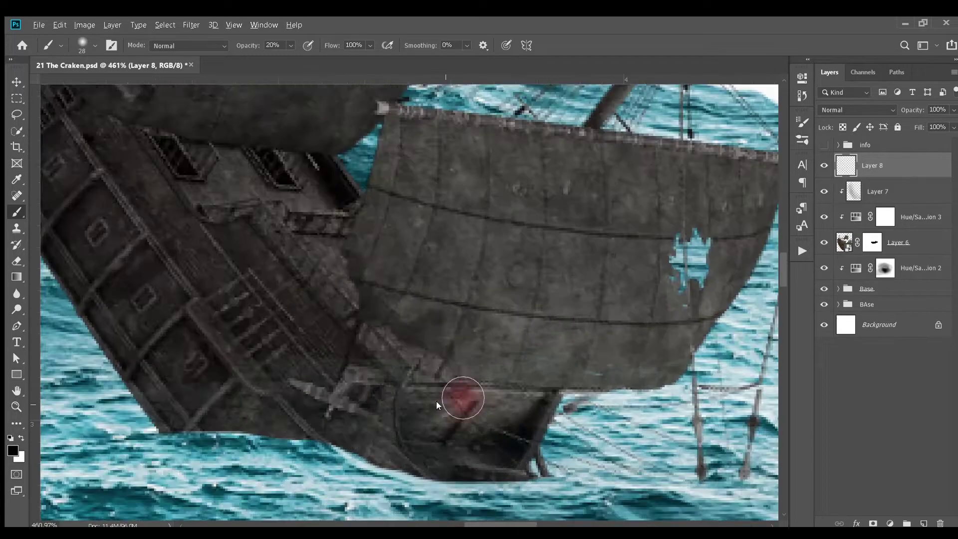
pyautogui.hscroll(-5, 347, 365)
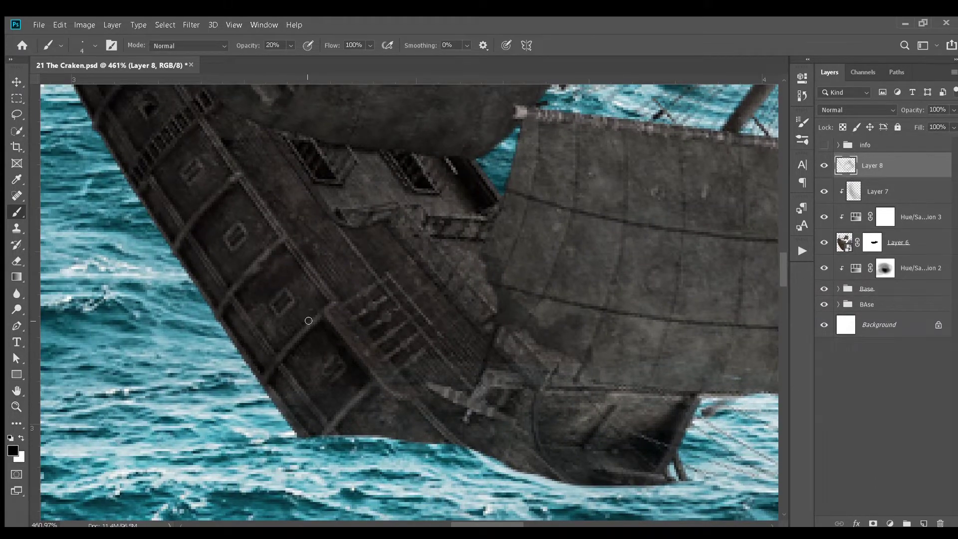
pyautogui.scroll(2, 300, 309)
pyautogui.hscroll(-3, 324, 319)
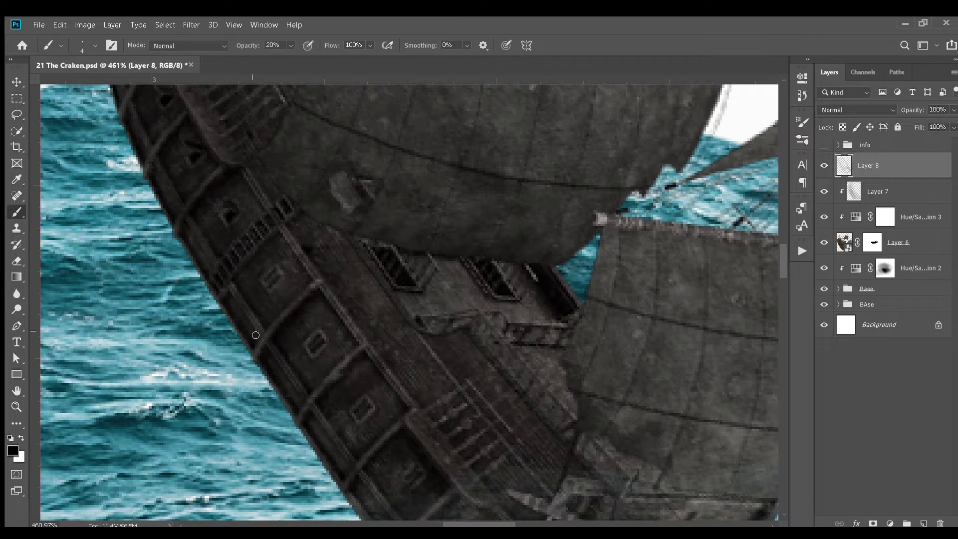
pyautogui.scroll(4, 349, 324)
pyautogui.hscroll(-6, 399, 335)
pyautogui.press(']')
pyautogui.press(']')
pyautogui.scroll(3, 381, 326)
pyautogui.hscroll(-2, 380, 314)
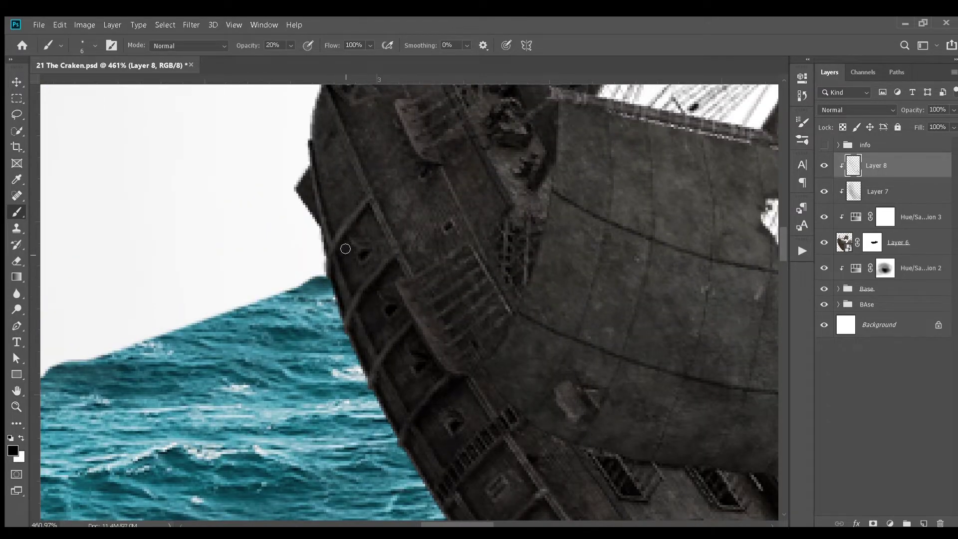
# Continue shading other parts of the hull with a progressively larger brush
pyautogui.scroll(10, 345, 249)
pyautogui.hscroll(1, 329, 280)
pyautogui.press(']')
pyautogui.press(']')
pyautogui.press(']')
pyautogui.press(']')
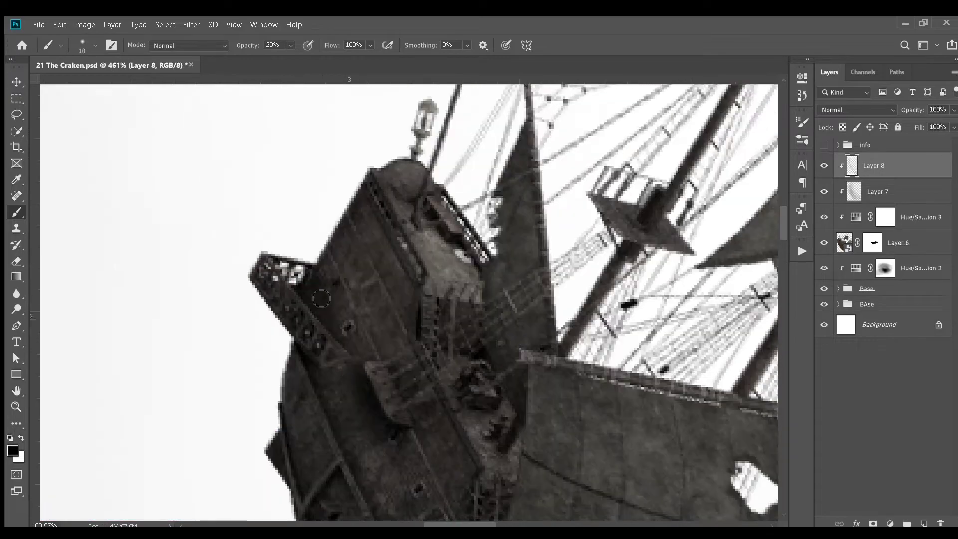
pyautogui.scroll(-4, 360, 215)
pyautogui.scroll(1, 375, 250)
pyautogui.scroll(-1, 386, 280)
pyautogui.press(']')
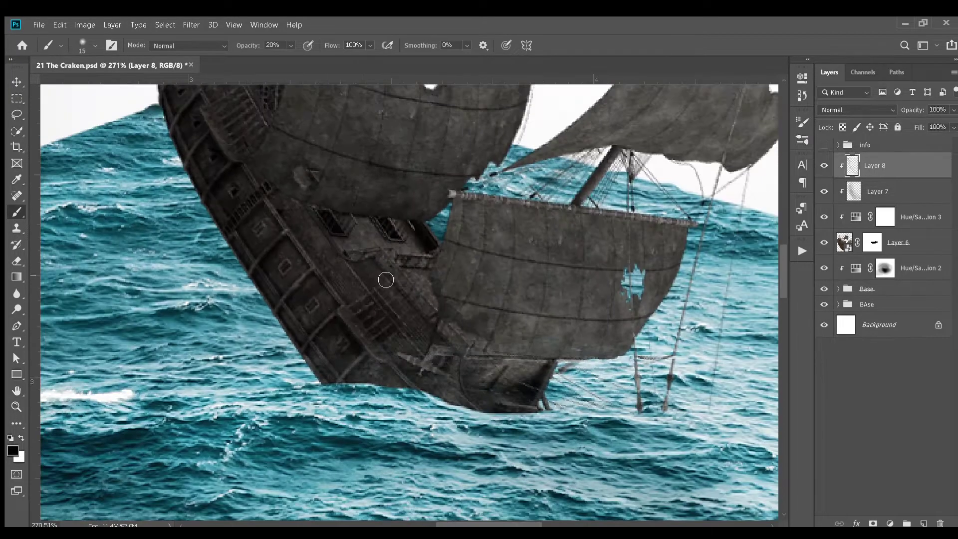
pyautogui.scroll(-2, 466, 416)
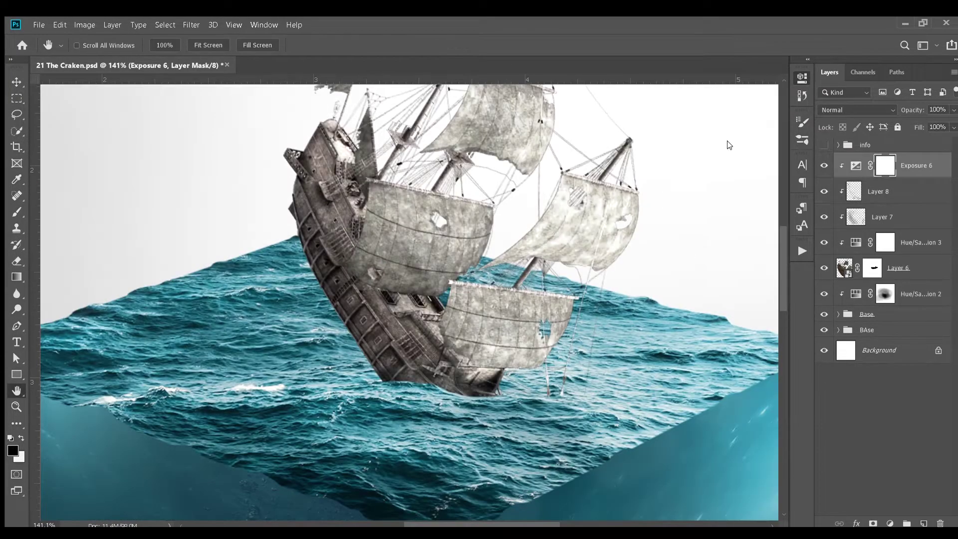
# Invert the Exposure 6 mask and brush the effect back onto parts of the hull
pyautogui.hotkey('ctrl', 'i')
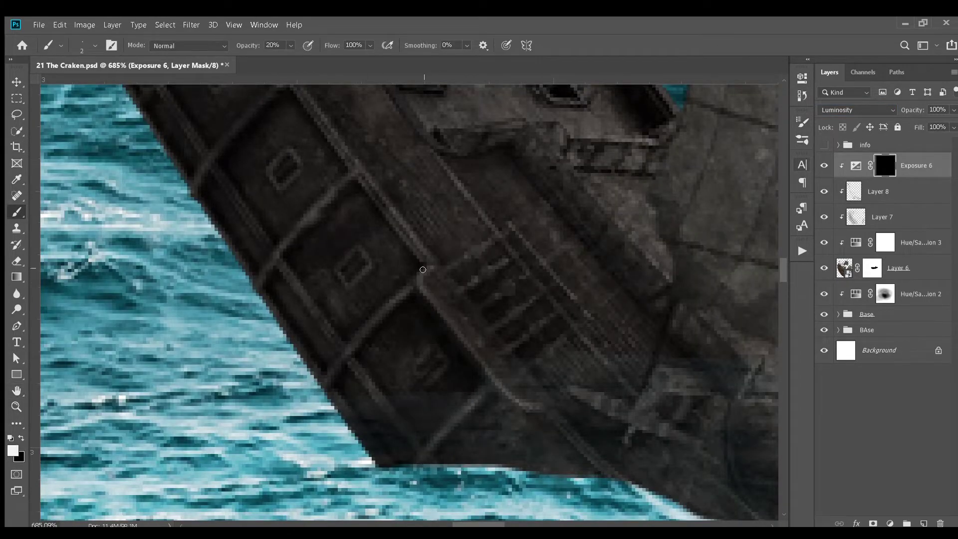
pyautogui.moveTo(423, 270); pyautogui.dragTo(484, 374)
pyautogui.moveTo(404, 285); pyautogui.dragTo(283, 355)
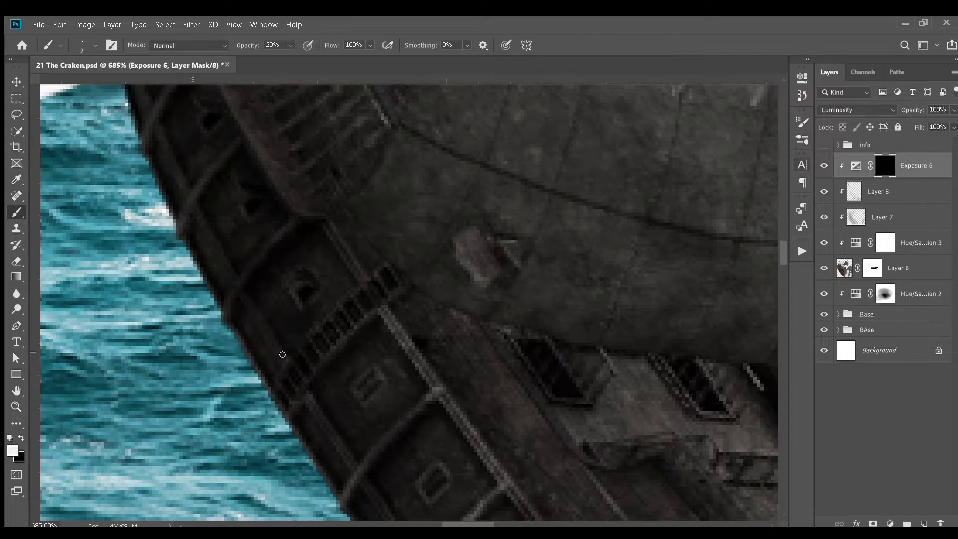
pyautogui.moveTo(336, 321)
pyautogui.mouseDown()
pyautogui.moveTo(409, 456)
pyautogui.moveTo(317, 449)
pyautogui.moveTo(469, 282)
pyautogui.mouseUp()
pyautogui.press(']')
pyautogui.press(']')
pyautogui.press(']')
pyautogui.scroll(-5, 470, 282)
# Duplicate the Exposure 6 adjustment for further hull shading
pyautogui.hotkey('ctrl', 'j')
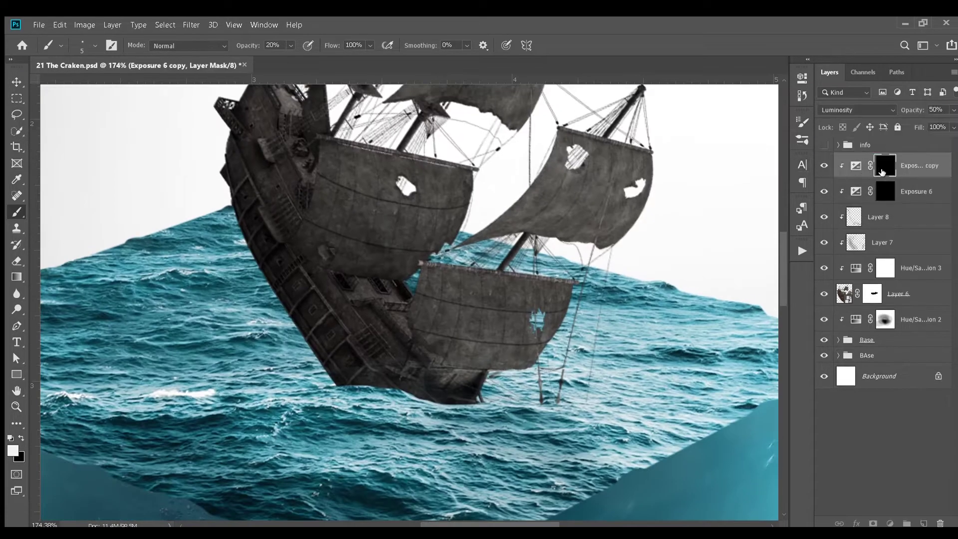
pyautogui.scroll(-1, 205, 225)
pyautogui.scroll(5, 204, 226)
pyautogui.scroll(-6, 274, 321)
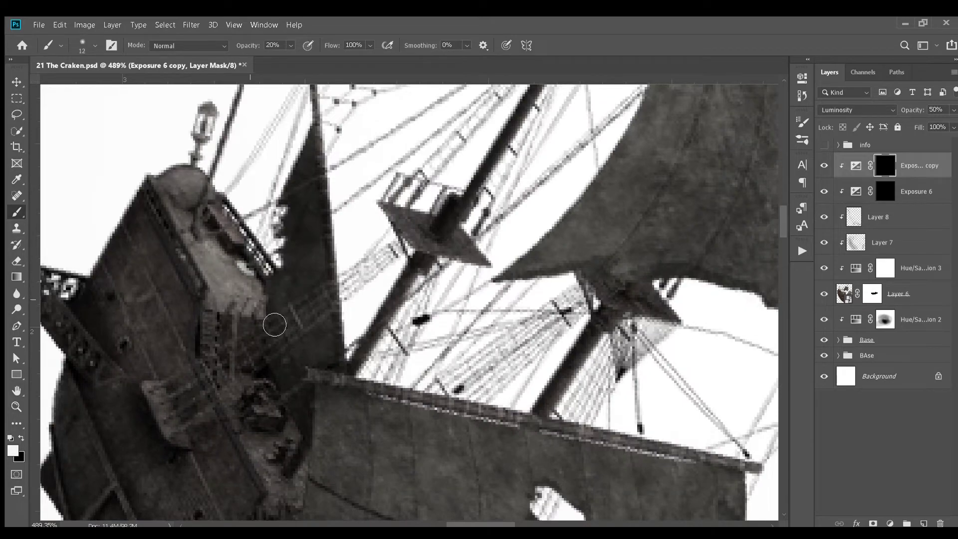
pyautogui.scroll(2, 540, 313)
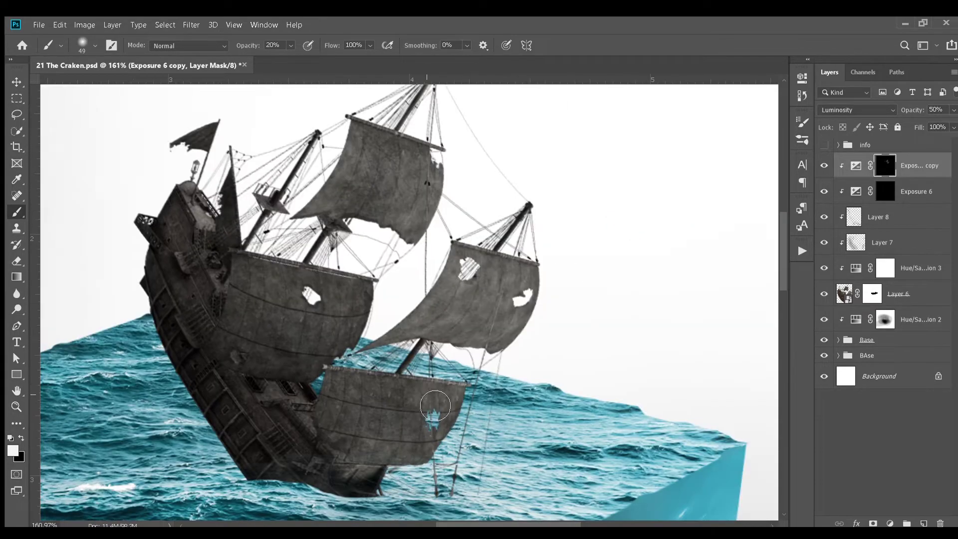
pyautogui.scroll(2, 435, 405)
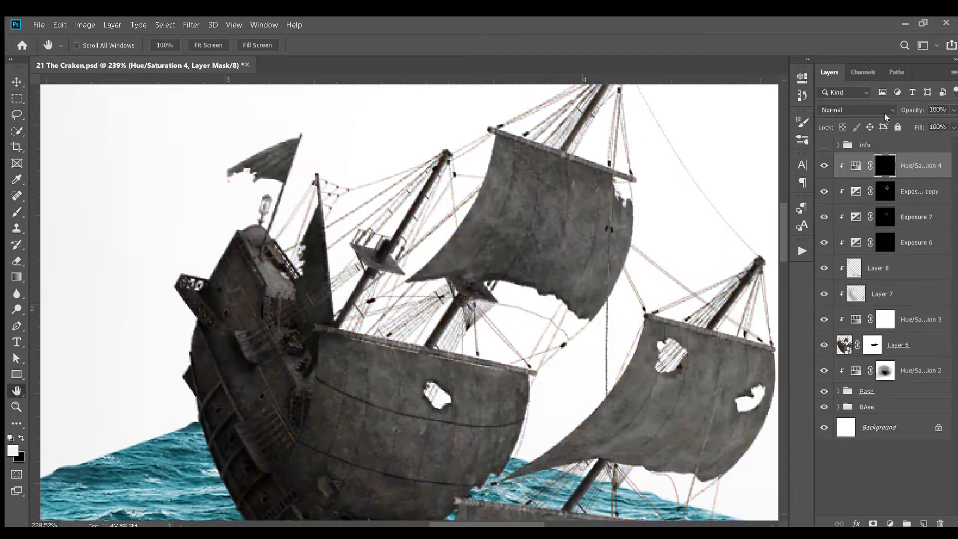
# Set a soft, low-strength brush with swapped colours for painting the lantern glow
pyautogui.press('b')
pyautogui.scroll(5, 283, 193)
pyautogui.press('2')
pyautogui.scroll(-8, 295, 213)
pyautogui.scroll(2, 350, 215)
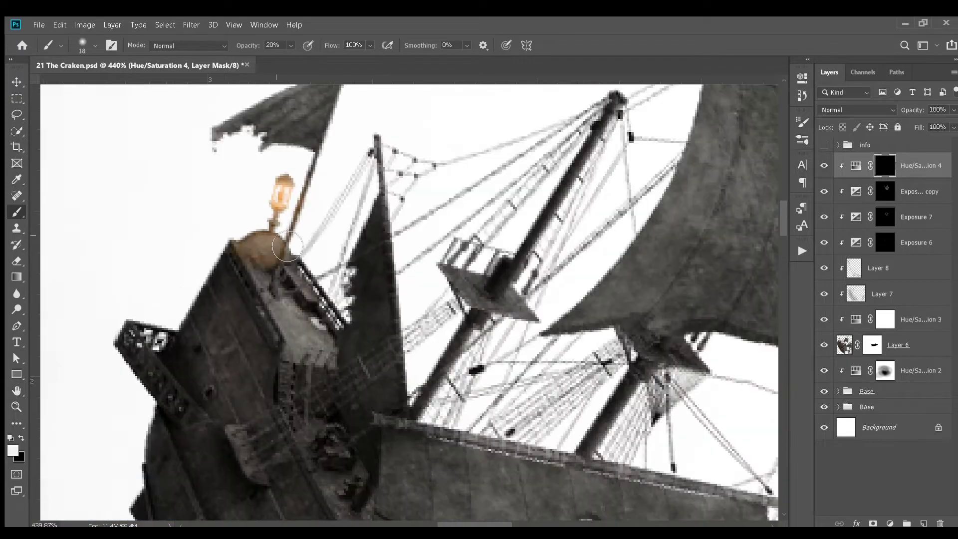
pyautogui.scroll(-3, 640, 161)
pyautogui.press('x')
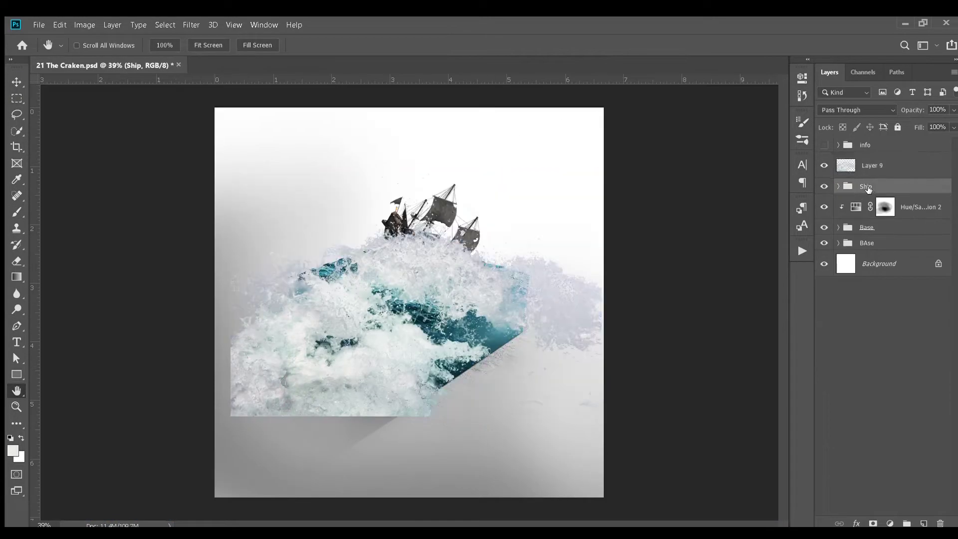
# Resize and position the wave layer around the ship's hull
pyautogui.hotkey('ctrl', 't')
pyautogui.scroll(5, 409, 249)
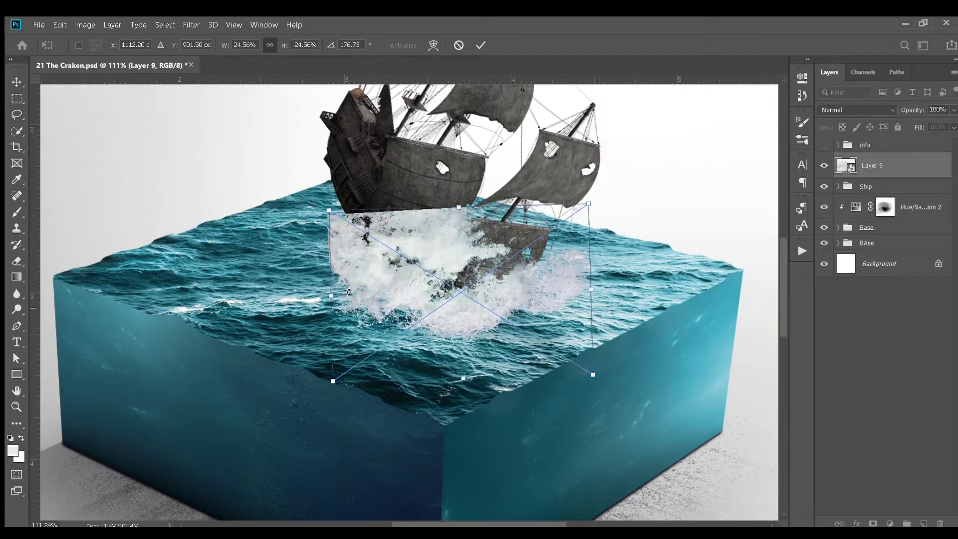
pyautogui.scroll(3, 436, 155)
pyautogui.press('Return')
# Hide the wave layer with a black mask and confirm the warped splash shape
pyautogui.press('b')
pyautogui.keyDown('alt'); pyautogui.click(873, 523); pyautogui.keyUp('alt')
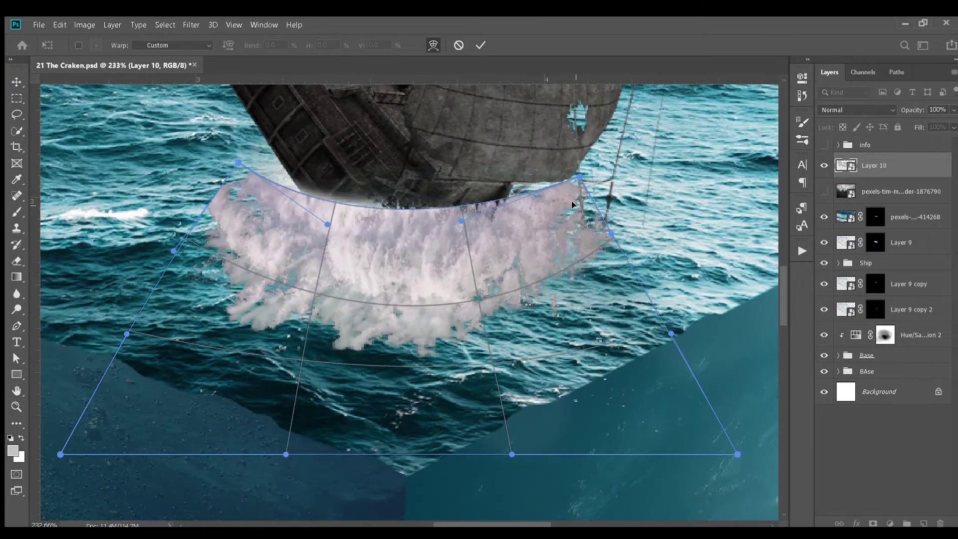
pyautogui.press('Return')
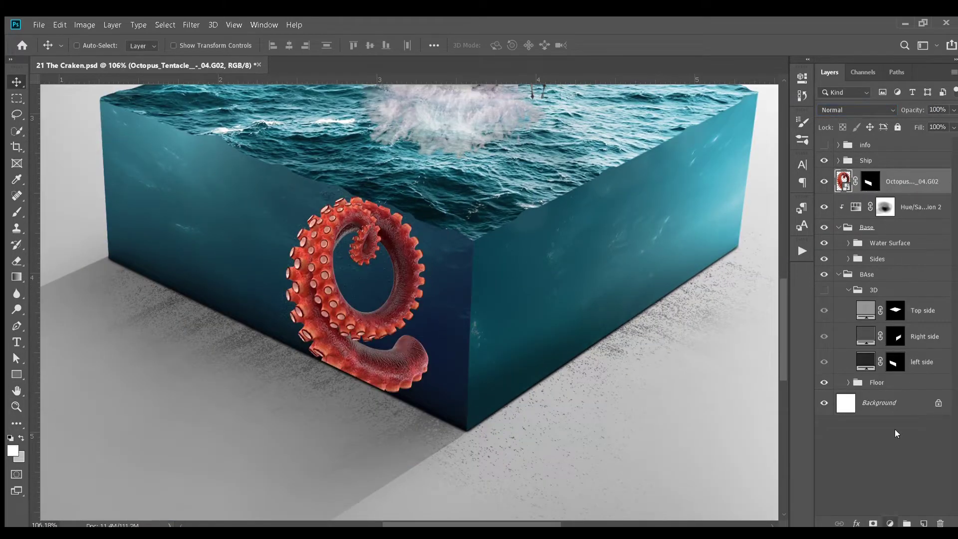
# Shift the tentacle's hue to blue and blend it in Soft Light mode
pyautogui.moveTo(646, 183)
pyautogui.mouseDown()
pyautogui.moveTo(715, 157)
pyautogui.moveTo(690, 204)
pyautogui.moveTo(659, 186)
pyautogui.mouseUp()
pyautogui.click(844, 207)
pyautogui.hotkey('shift', 'alt', 'f')
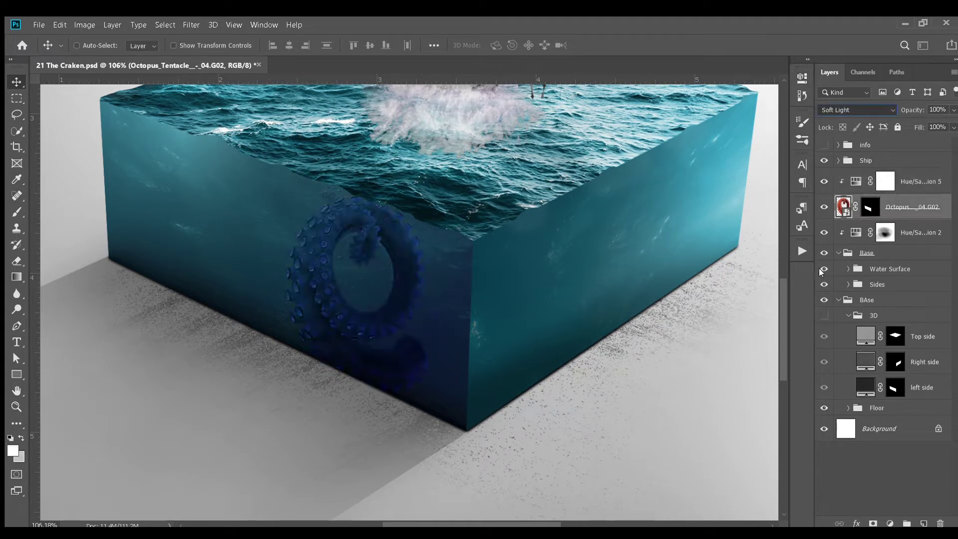
# Set the tentacle to 50% opacity and ready a black brush for shadows
pyautogui.scroll(3, 347, 281)
pyautogui.press('5')
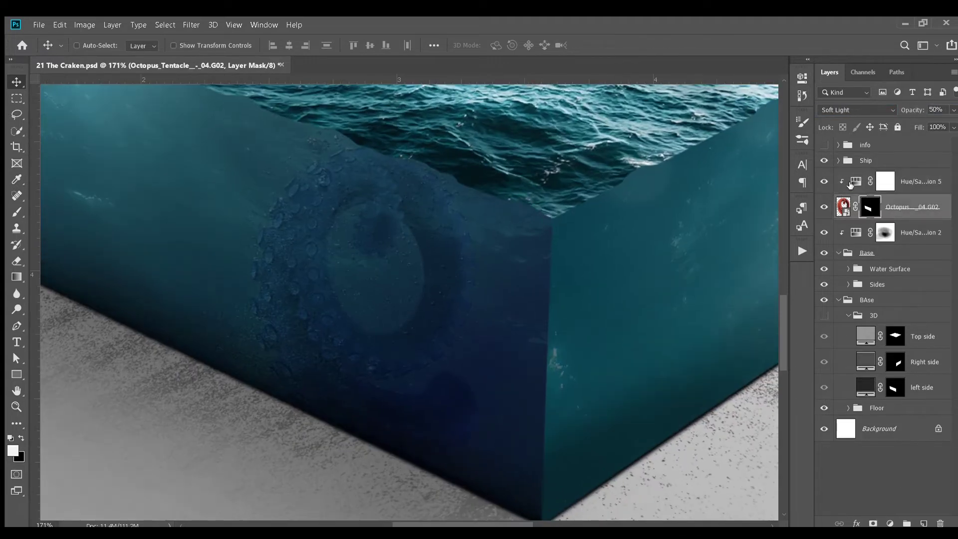
pyautogui.press('b')
pyautogui.press('x')
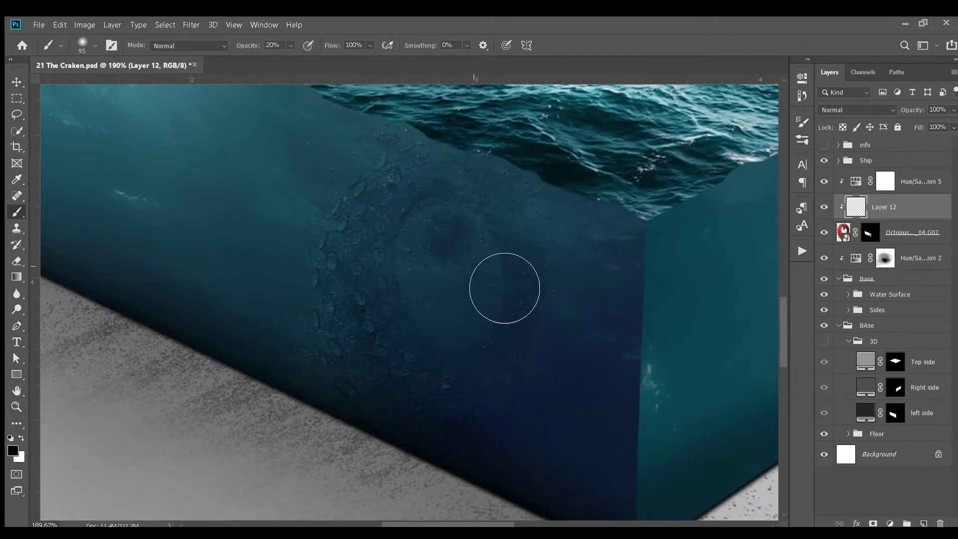
# Dab white full-strength highlights onto the submerged tentacle's suckers on new Layer 13
pyautogui.press('x')
pyautogui.press('0')
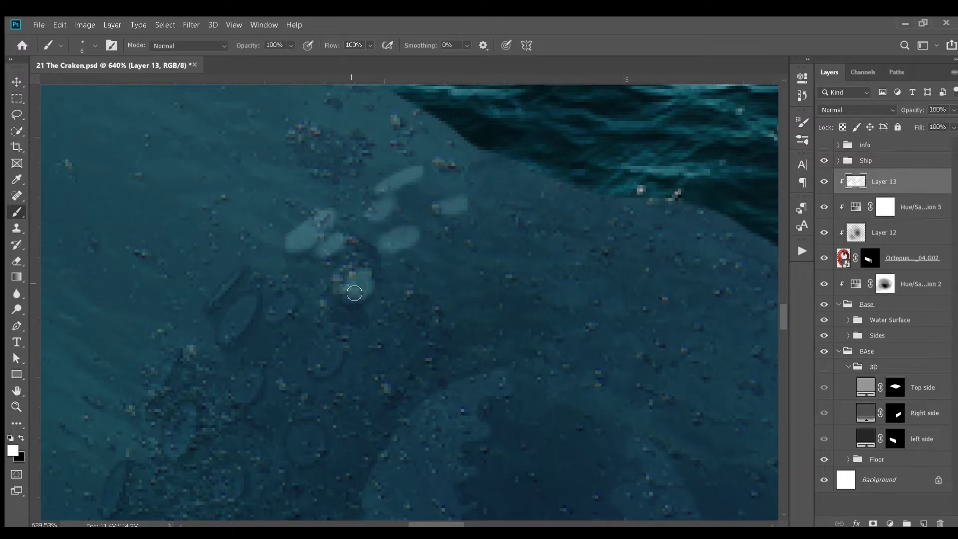
pyautogui.scroll(-3, 354, 293)
pyautogui.hscroll(-3, 330, 252)
pyautogui.scroll(-3, 321, 411)
pyautogui.hscroll(-3, 504, 195)
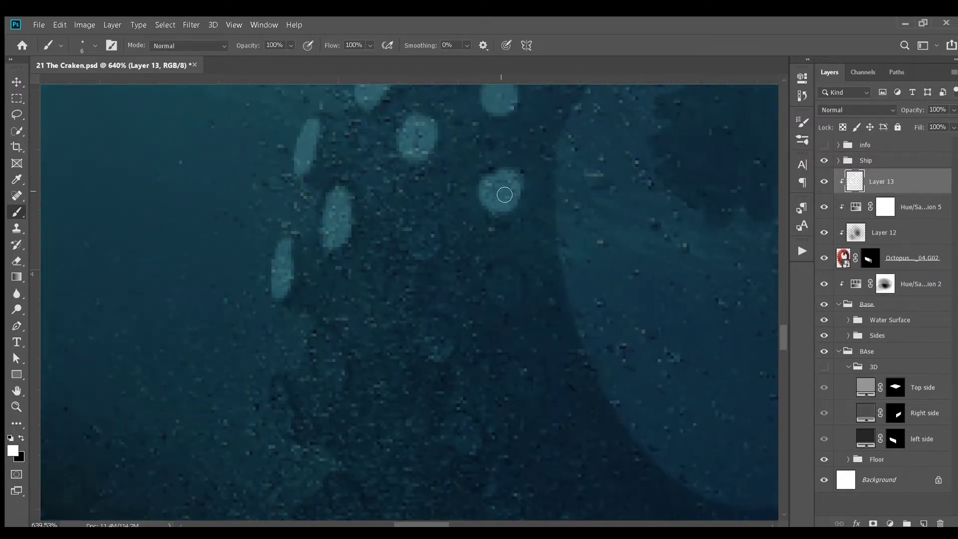
pyautogui.scroll(-6, 285, 393)
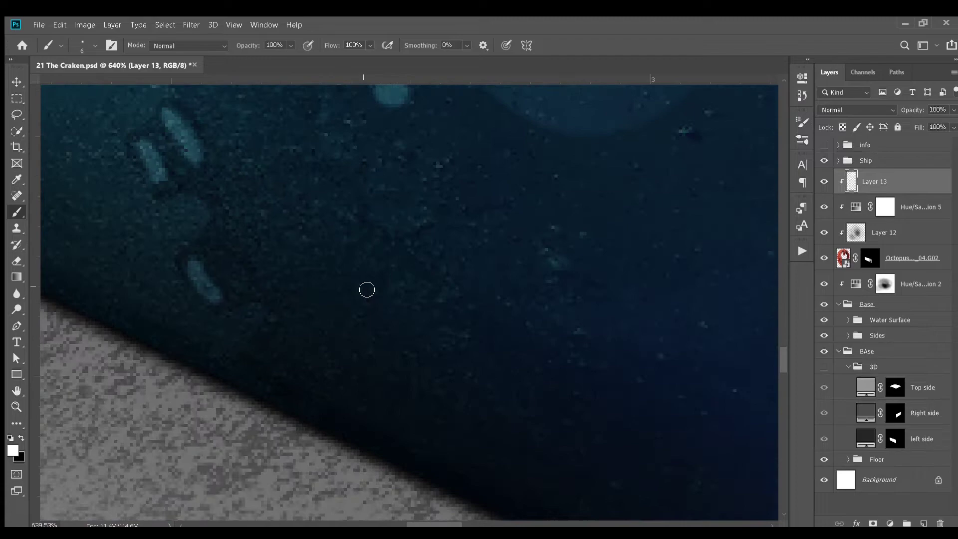
pyautogui.scroll(3, 455, 290)
pyautogui.hscroll(3, 342, 261)
pyautogui.scroll(-2, 327, 319)
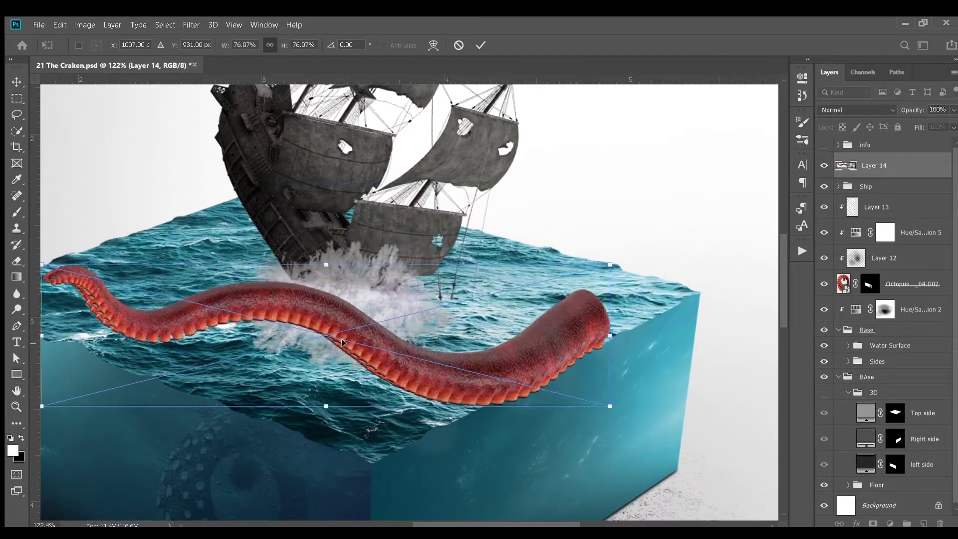
# Move Layer 14 onto the ship and puppet-warp both ends down into the sea
pyautogui.moveTo(343, 343); pyautogui.dragTo(467, 272)
pyautogui.press('Return')
pyautogui.press('h')
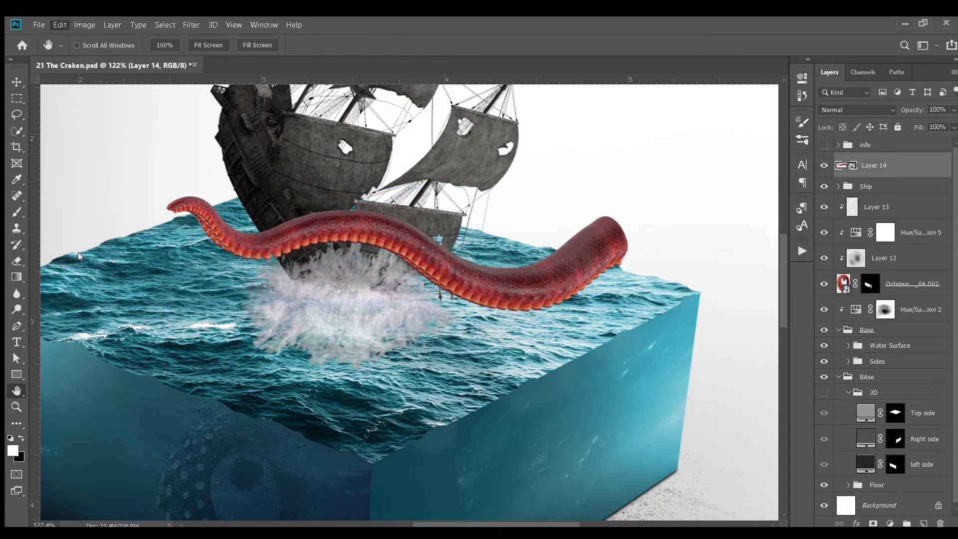
pyautogui.moveTo(210, 240); pyautogui.dragTo(210, 314)
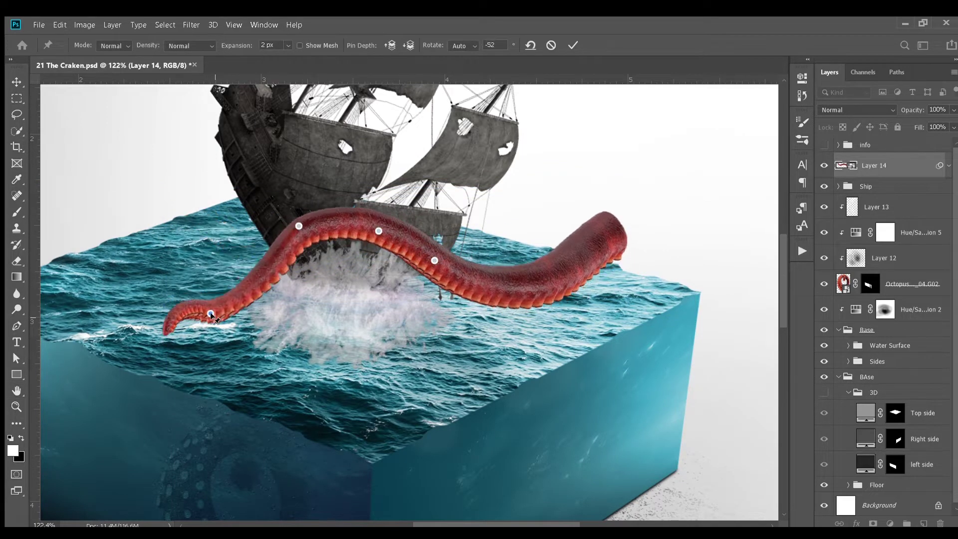
pyautogui.moveTo(606, 300); pyautogui.dragTo(601, 338)
pyautogui.press('Return')
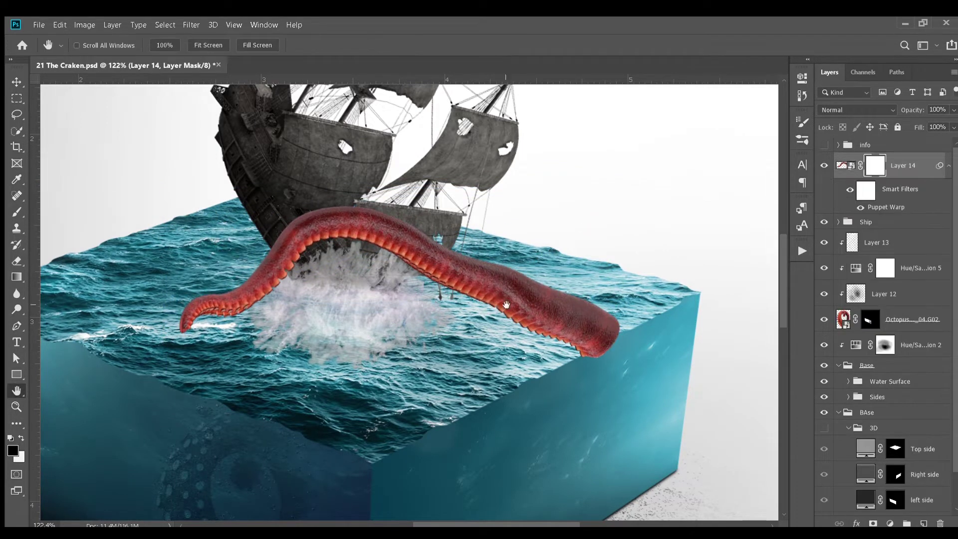
# Brush out overlaps on the tentacle's mask with a small brush and clip the Hue/Saturation copy to it
pyautogui.scroll(2, 292, 282)
pyautogui.scroll(7, 218, 320)
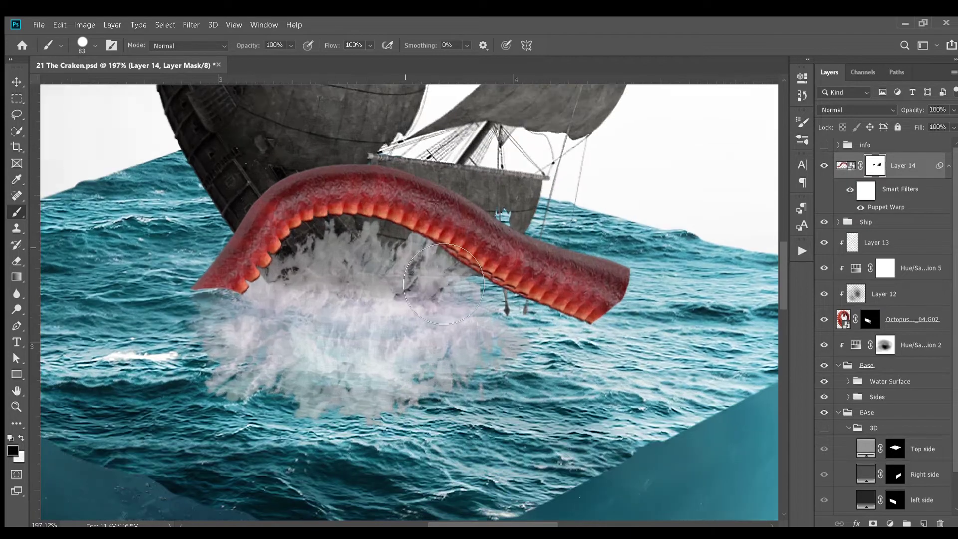
pyautogui.press('x')
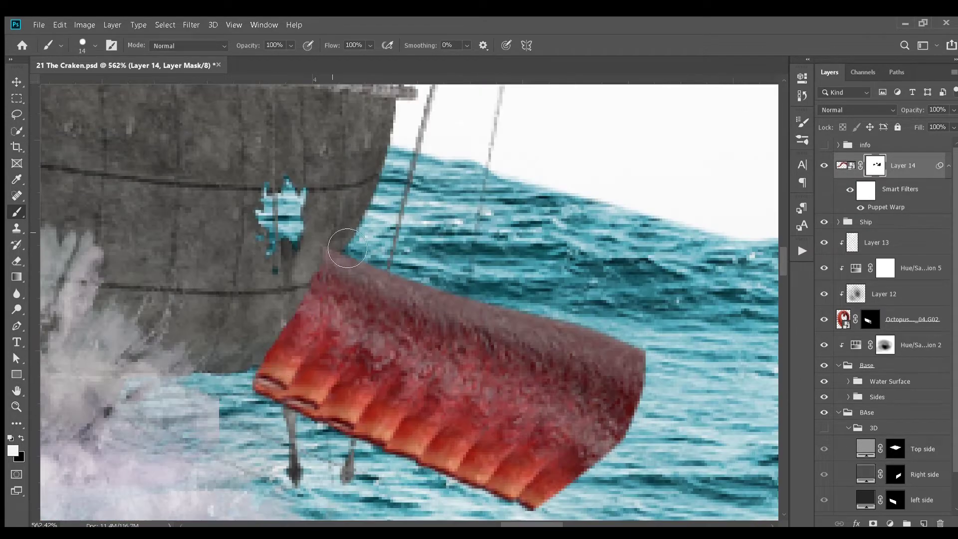
pyautogui.scroll(2, 301, 313)
pyautogui.press('[')
pyautogui.press('[')
pyautogui.press('[')
pyautogui.press('[')
pyautogui.press('[')
pyautogui.press('x')
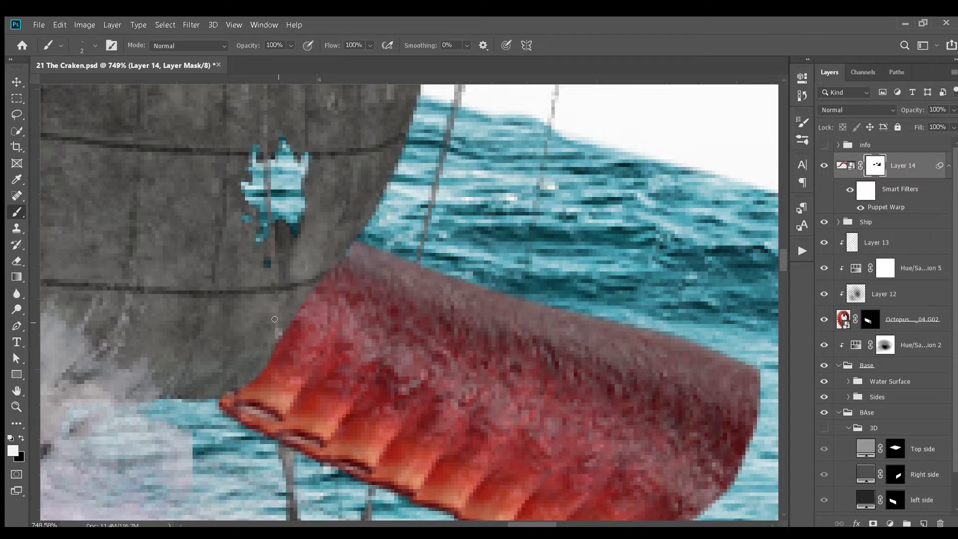
pyautogui.scroll(-6, 285, 452)
pyautogui.scroll(2, 285, 451)
pyautogui.scroll(-1, 285, 452)
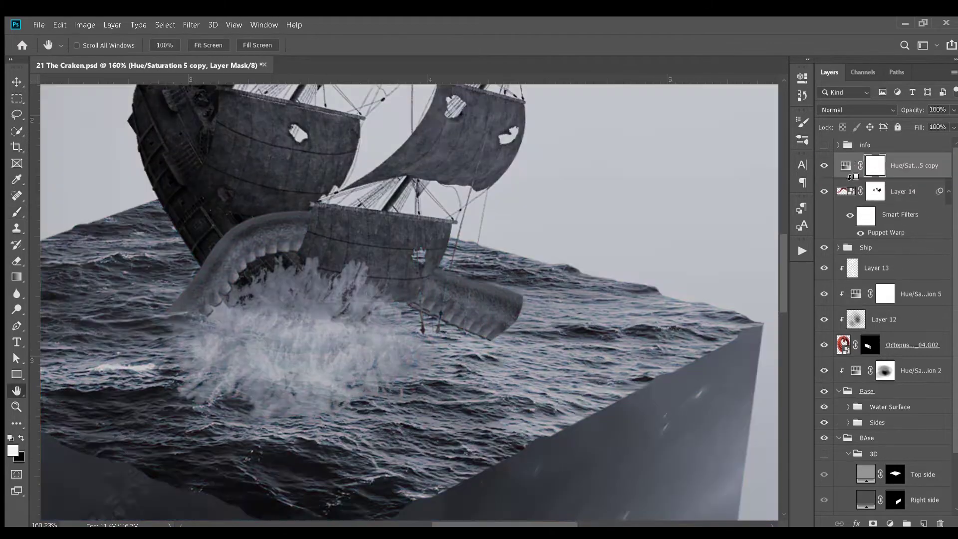
pyautogui.keyDown('alt'); pyautogui.click(849, 177); pyautogui.keyUp('alt')
# Refine the tentacle's mask to reveal more of its tip and brighten its suckers
pyautogui.hotkey('alt', '[')
pyautogui.scroll(2, 537, 345)
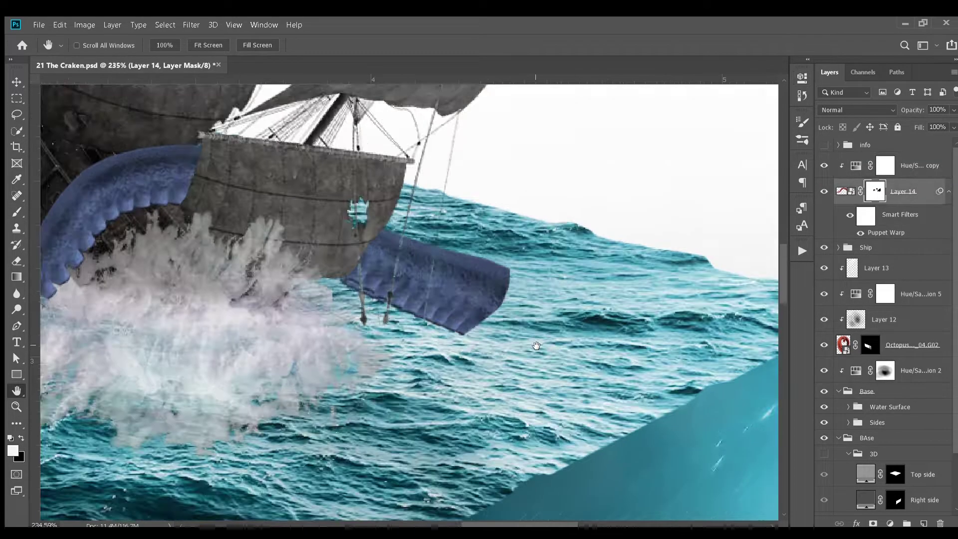
pyautogui.moveTo(487, 361)
pyautogui.mouseDown()
pyautogui.moveTo(557, 373)
pyautogui.moveTo(541, 310)
pyautogui.moveTo(562, 380)
pyautogui.moveTo(608, 371)
pyautogui.mouseUp()
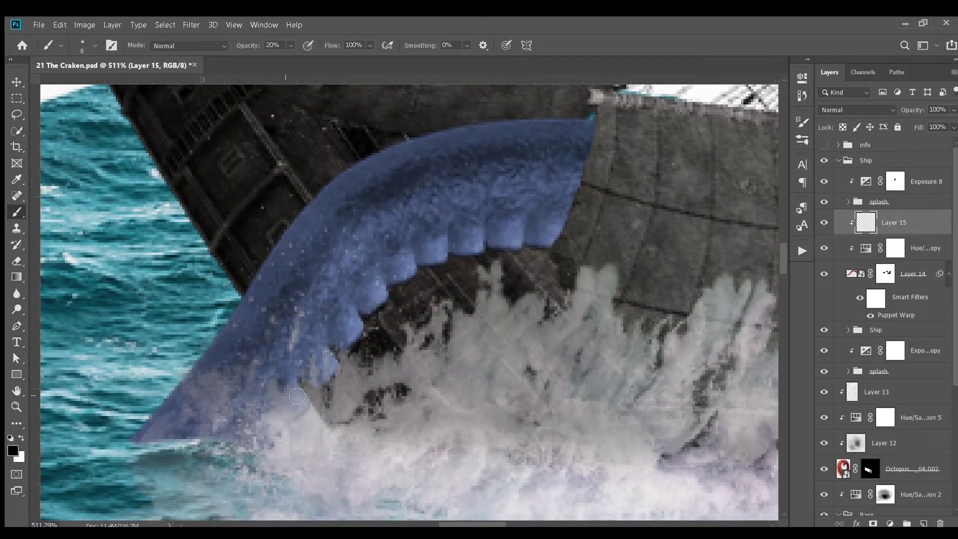
pyautogui.moveTo(319, 345)
pyautogui.mouseDown()
pyautogui.moveTo(395, 267)
pyautogui.moveTo(504, 235)
pyautogui.mouseUp()
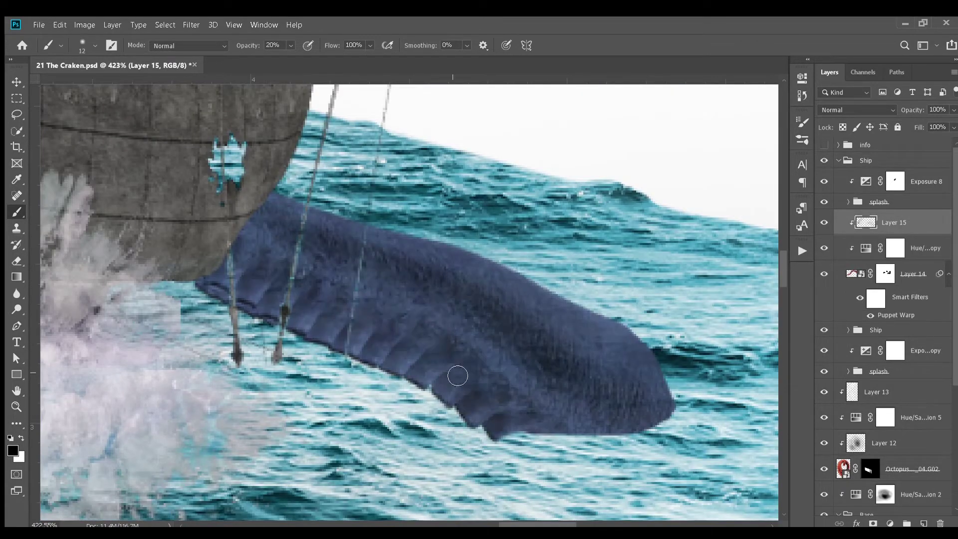
pyautogui.moveTo(532, 449)
pyautogui.mouseDown()
pyautogui.moveTo(366, 343)
pyautogui.moveTo(450, 299)
pyautogui.mouseUp()
# Paint soft white highlights across both tentacles on a new layer set to Overlay
pyautogui.hotkey('ctrl', 'shift', 'alt', 'n')
pyautogui.press(']')
pyautogui.press(']')
pyautogui.press(']')
pyautogui.press(']')
pyautogui.press('x')
pyautogui.moveTo(245, 246); pyautogui.dragTo(749, 384)
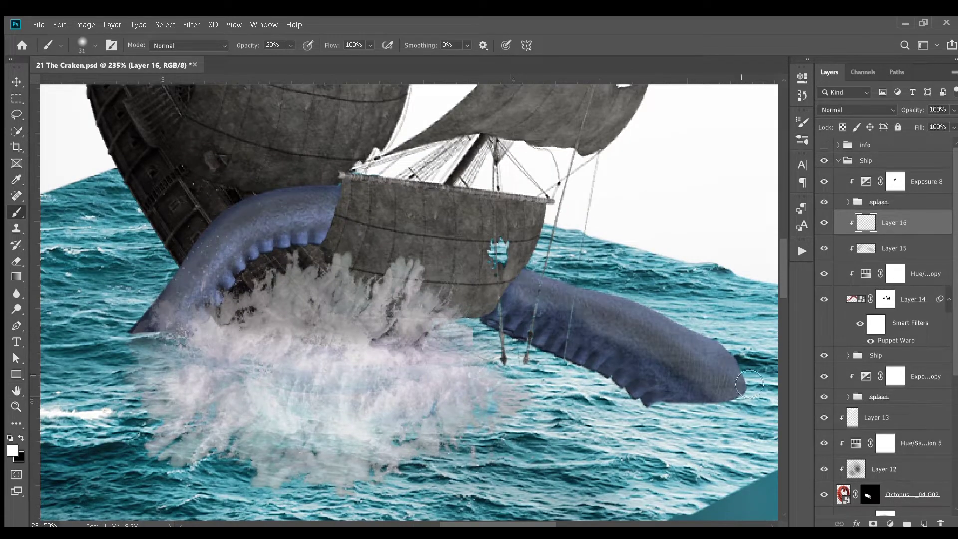
pyautogui.hotkey('shift', 'alt', 'o')
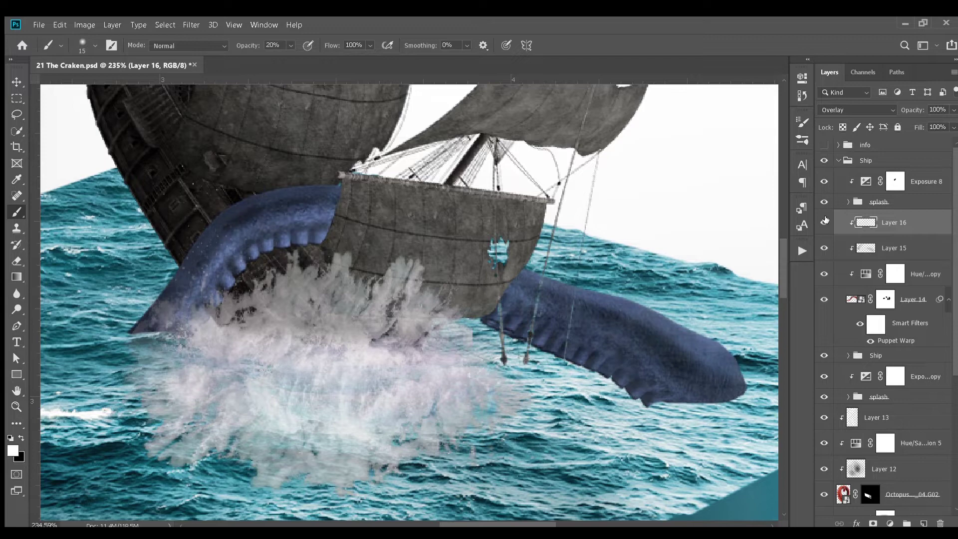
pyautogui.scroll(5, 623, 370)
pyautogui.press('[')
pyautogui.press('[')
pyautogui.press('[')
pyautogui.press('[')
pyautogui.press('[')
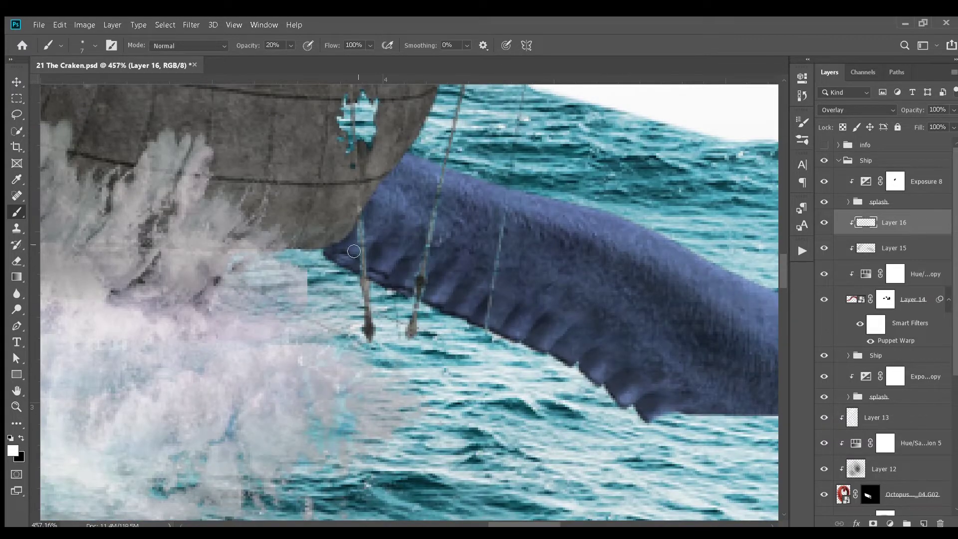
pyautogui.scroll(-5, 769, 514)
# Add a new empty layer for extra spray over the hull
pyautogui.click(925, 521)
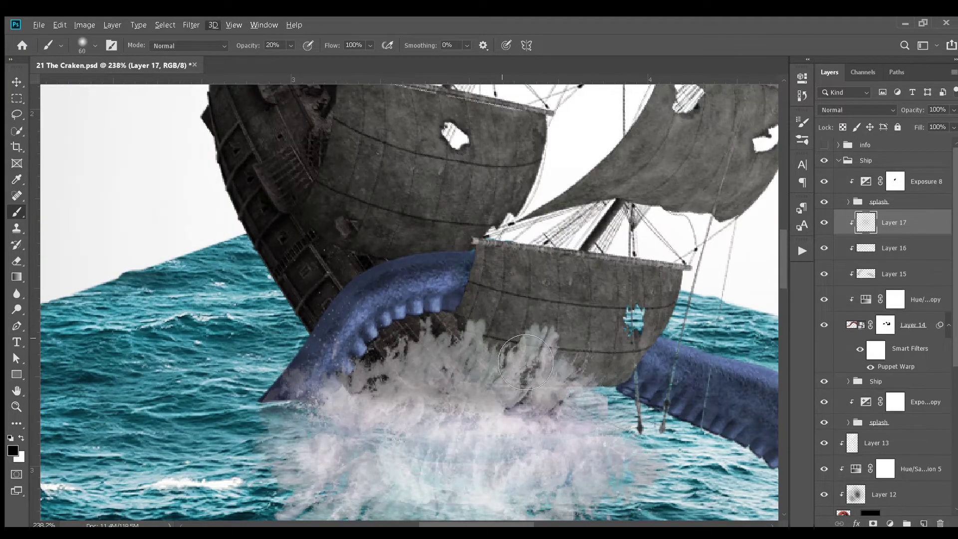
pyautogui.scroll(-2, 525, 362)
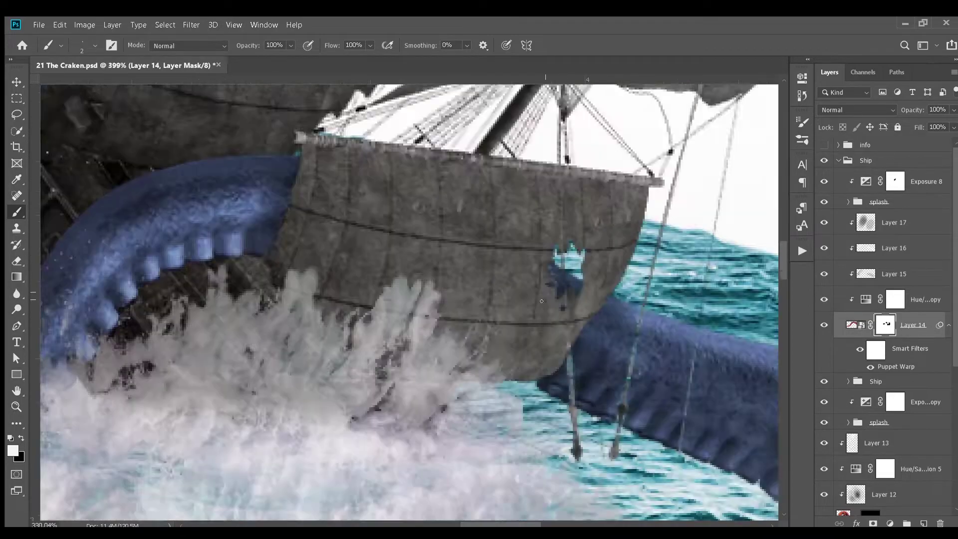
pyautogui.keyDown('ctrl'); pyautogui.click(618, 367); pyautogui.keyUp('ctrl')
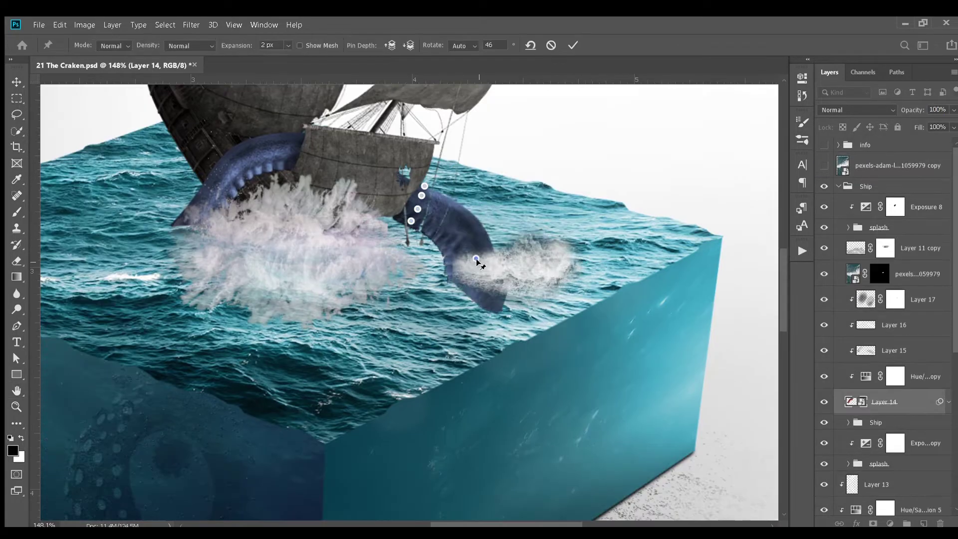
# Bend the right tentacle into a new curve with Puppet Warp
pyautogui.moveTo(476, 260); pyautogui.dragTo(460, 263)
pyautogui.click(573, 45)
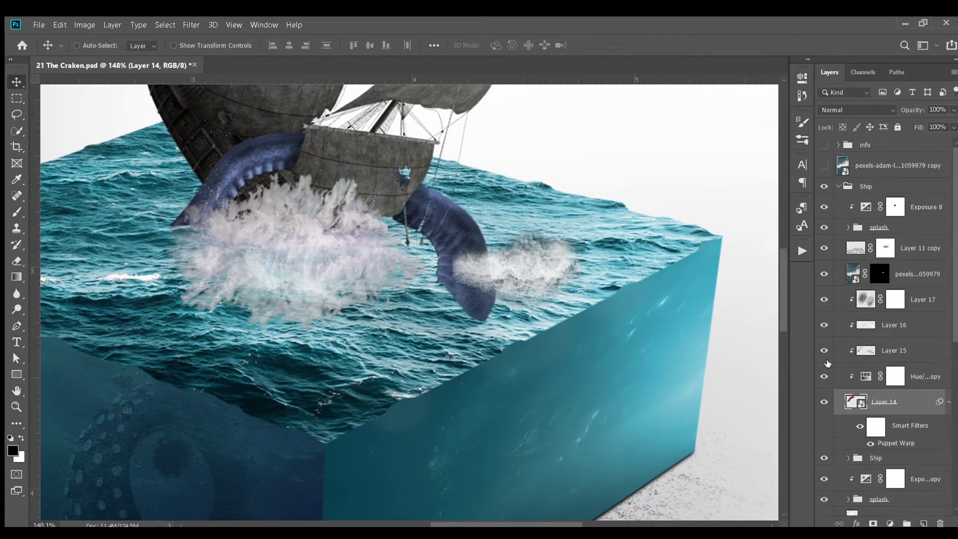
pyautogui.click(893, 351)
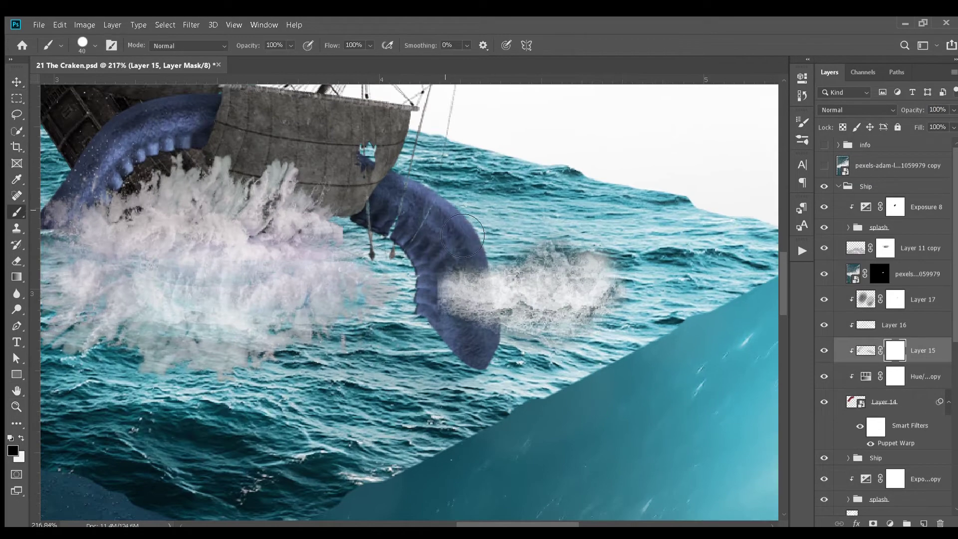
# Mask out Layer 14's submerged tentacle end and blend the splash as Lighter Color
pyautogui.click(855, 401)
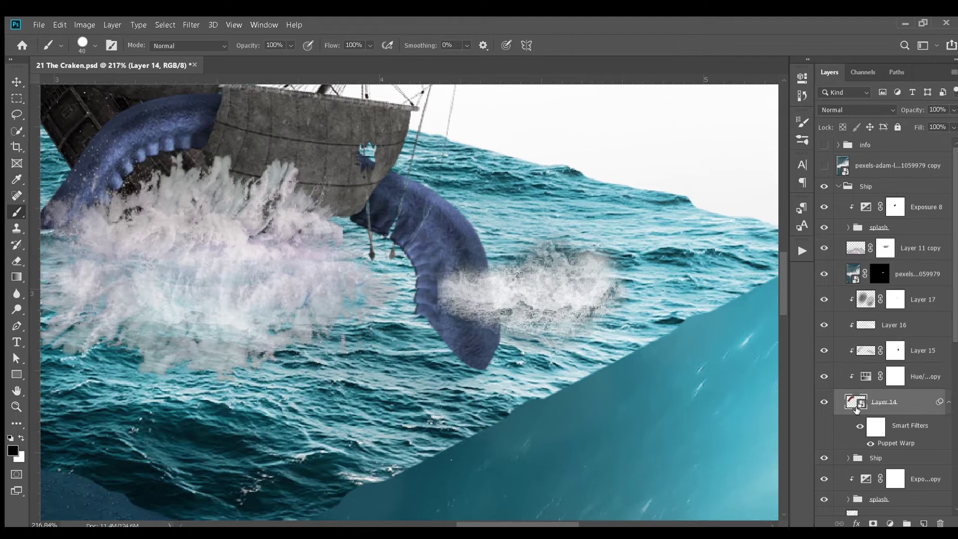
pyautogui.click(874, 523)
pyautogui.moveTo(479, 357); pyautogui.dragTo(426, 307)
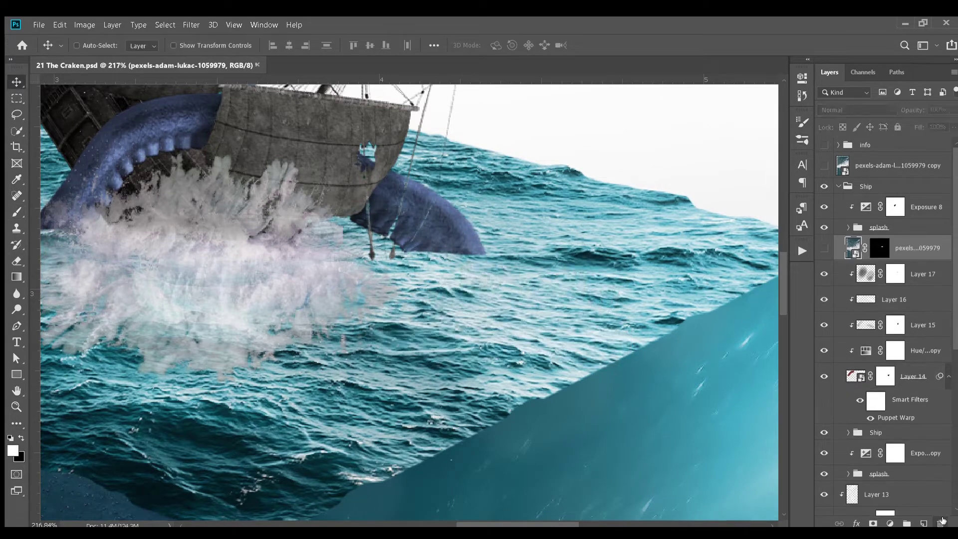
pyautogui.hotkey('shift', '+')
pyautogui.hotkey('shift', '+')
pyautogui.hotkey('shift', '+')
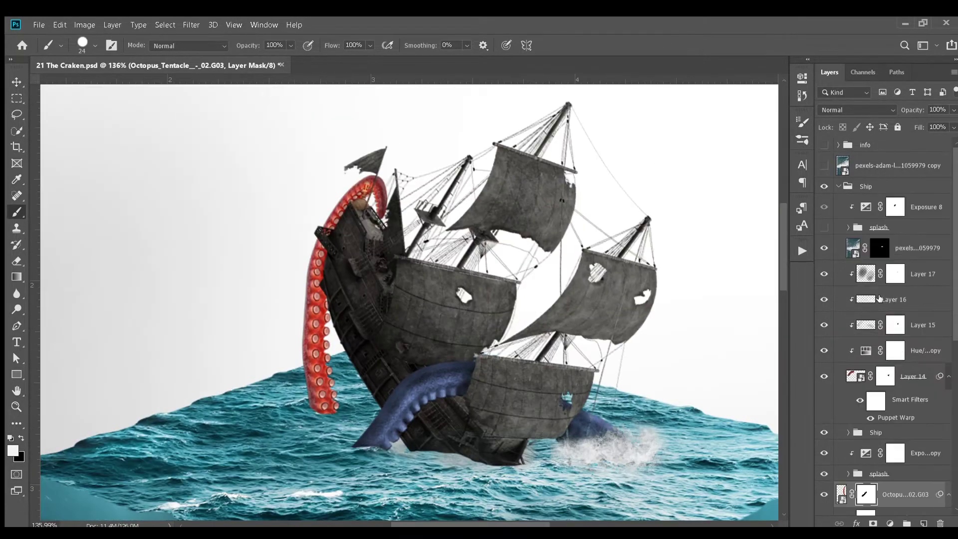
# Scroll the canvas to view the ship and its coiled tentacles
pyautogui.scroll(-2, 859, 319)
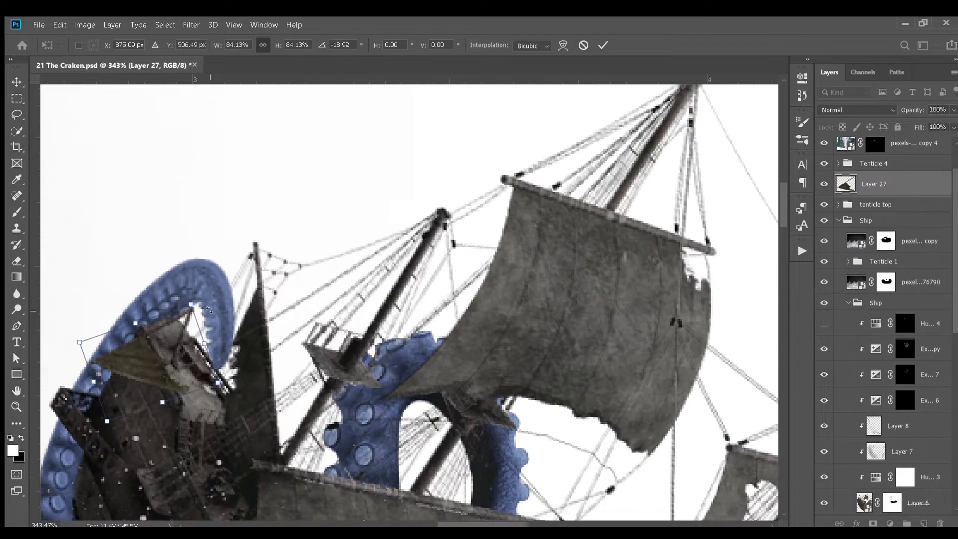
# Commit the Layer 27 hull piece transform on the left tentacle
pyautogui.press('Return')
pyautogui.hotkey('ctrl', '0')
pyautogui.scroll(-3, 347, 262)
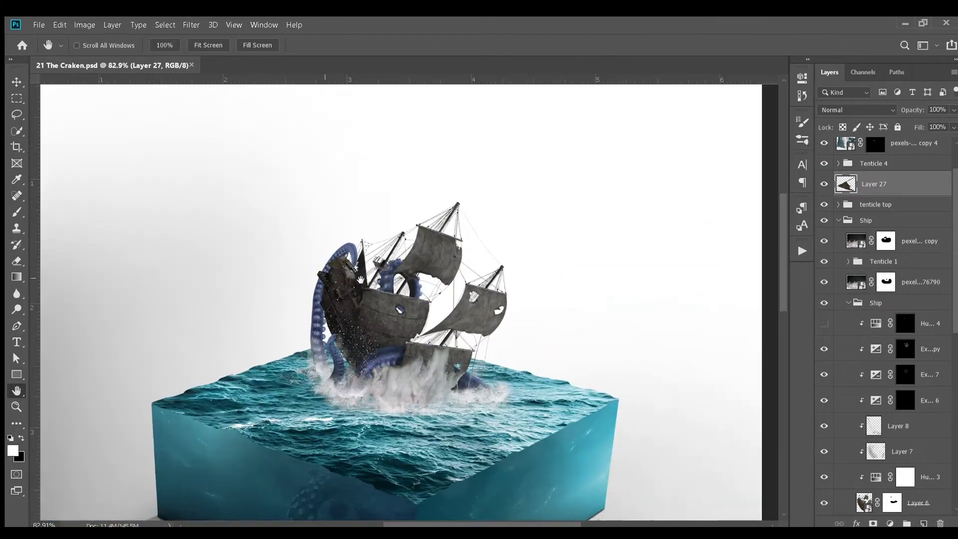
pyautogui.scroll(5, 347, 263)
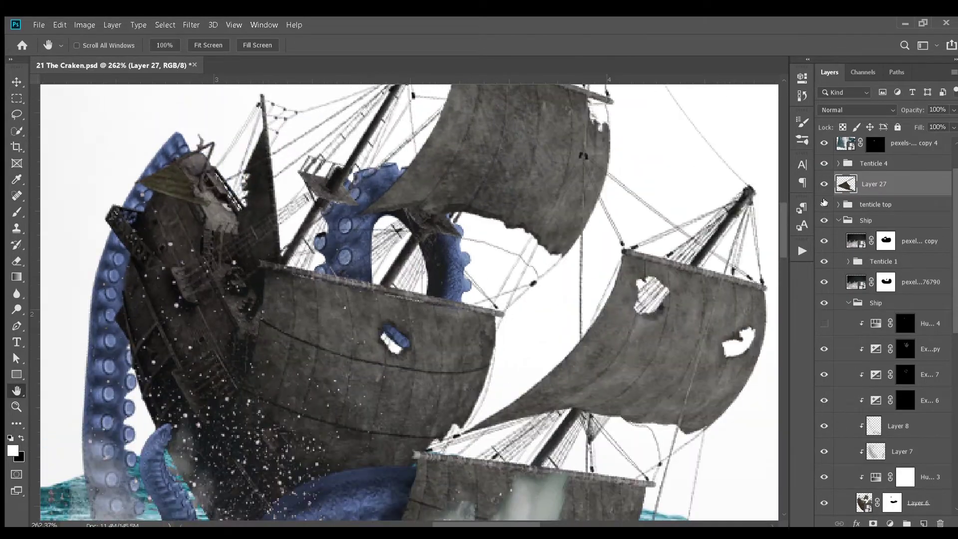
# Select the Exposure adjustment's mask and save the poster
pyautogui.click(948, 325)
pyautogui.scroll(-3, 409, 300)
pyautogui.scroll(5, 410, 299)
pyautogui.hotkey('ctrl', '0')
pyautogui.hotkey('ctrl', 's')
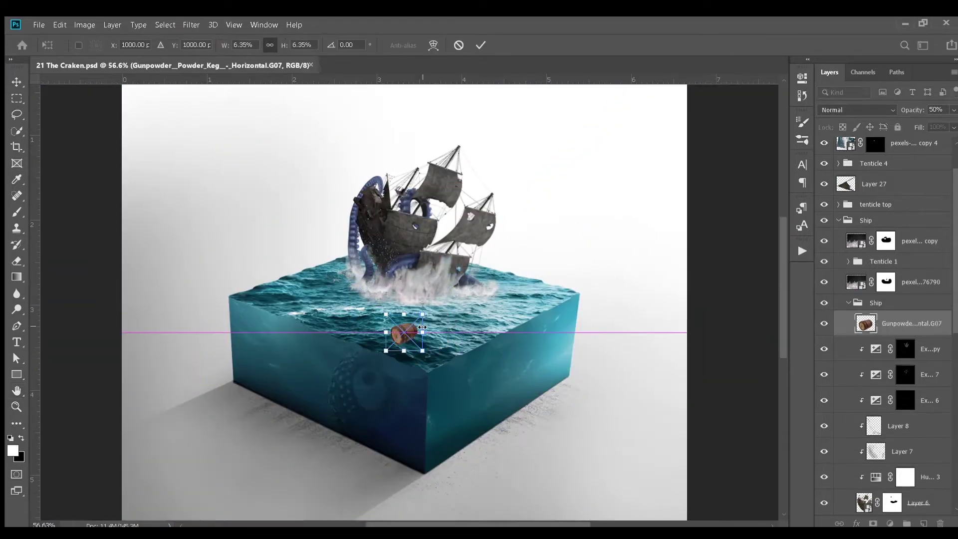
# Duplicate the gunpowder barrel, then move and tilt the copy into the water beside the tentacle
pyautogui.scroll(5, 263, 192)
pyautogui.scroll(5, 263, 193)
pyautogui.scroll(-5, 320, 300)
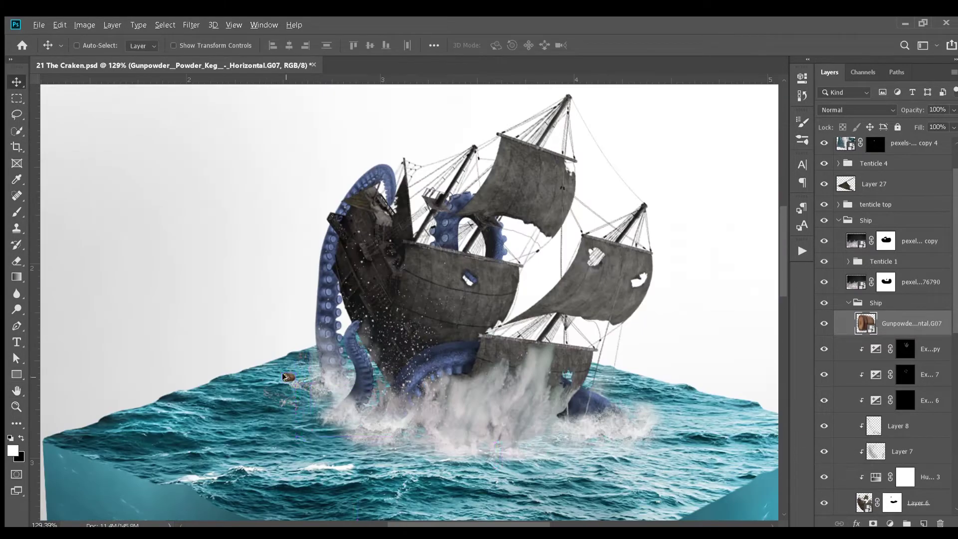
pyautogui.scroll(5, 319, 350)
pyautogui.press('Return')
pyautogui.hotkey('ctrl', 'alt', 't')
pyautogui.moveTo(310, 397); pyautogui.dragTo(353, 389)
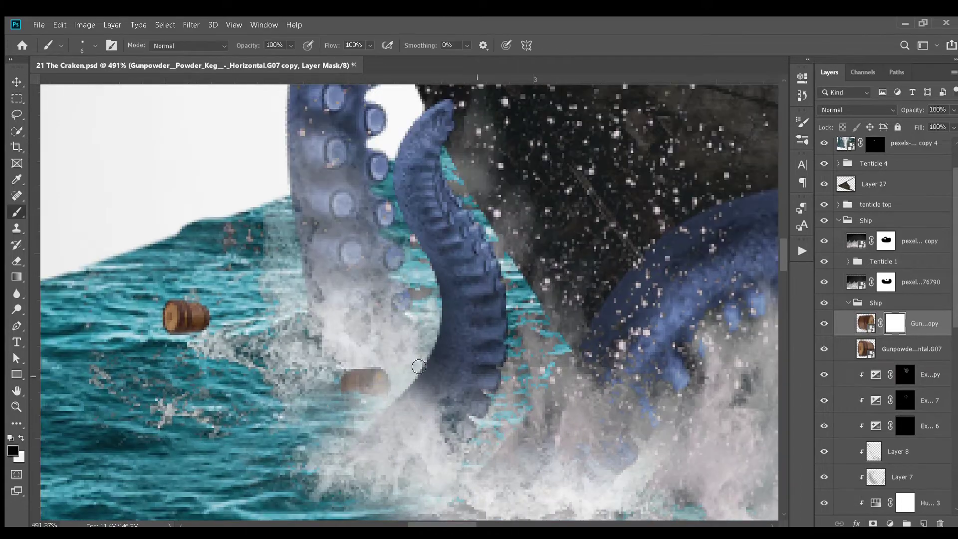
# Paint a shadow onto the floating barrel copy
pyautogui.scroll(4, 242, 365)
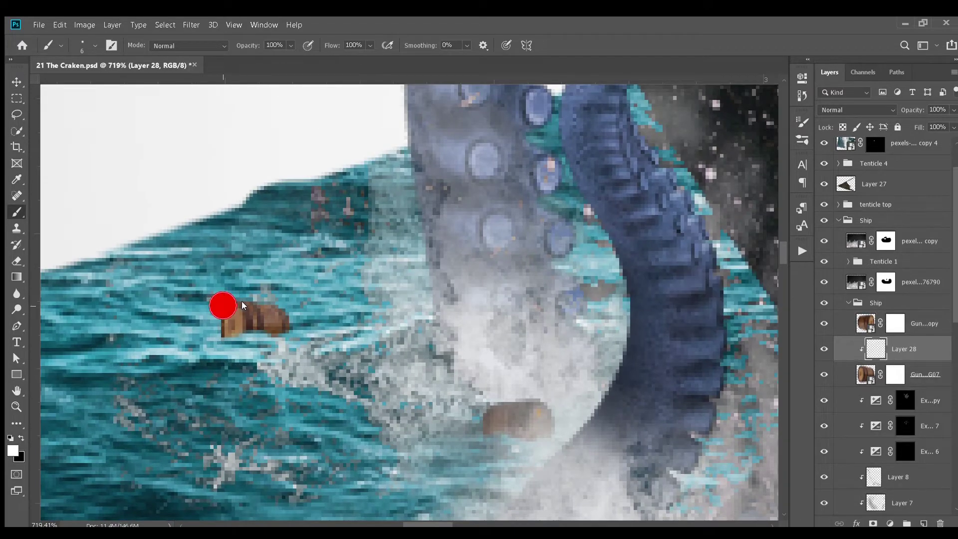
pyautogui.moveTo(225, 307); pyautogui.dragTo(285, 324)
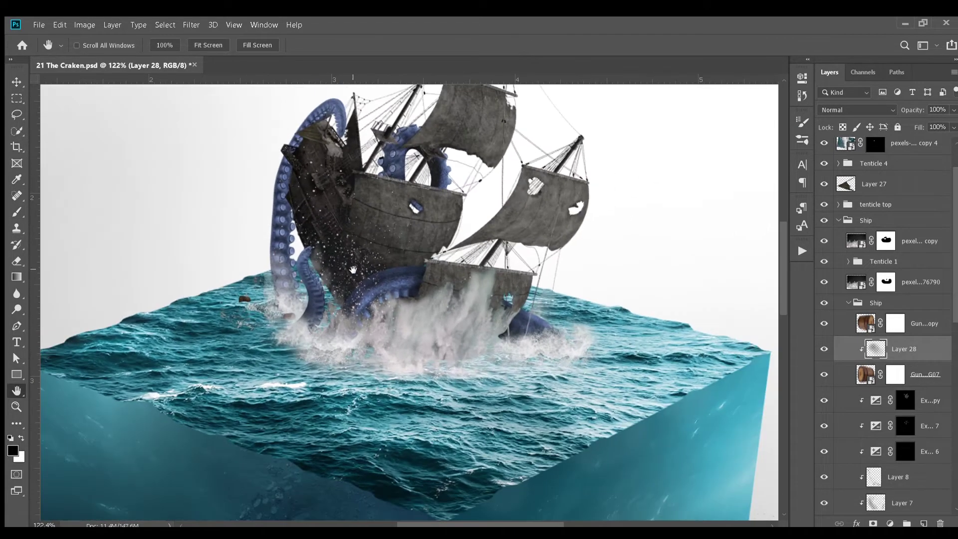
pyautogui.scroll(6, 353, 270)
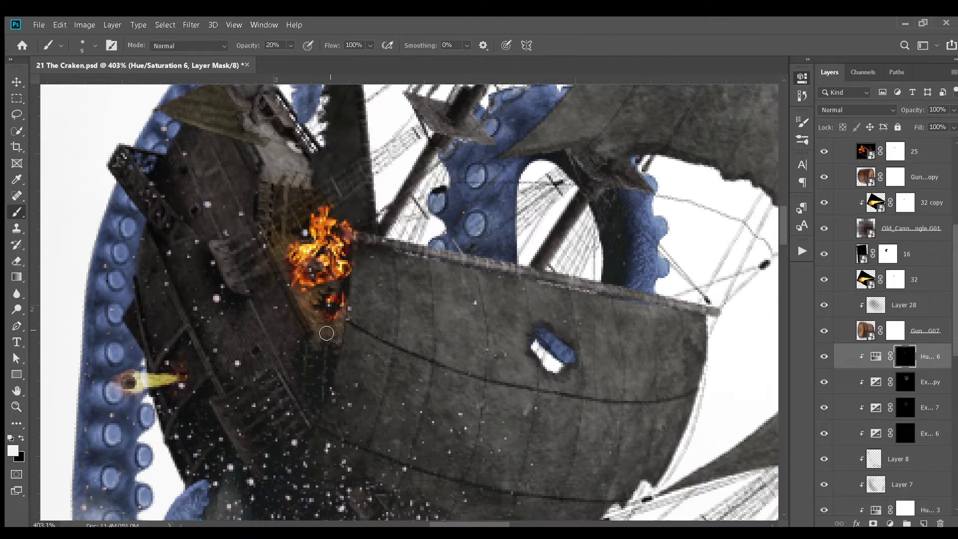
# Fit the whole poster in the window
pyautogui.press('h')
pyautogui.click(327, 333)
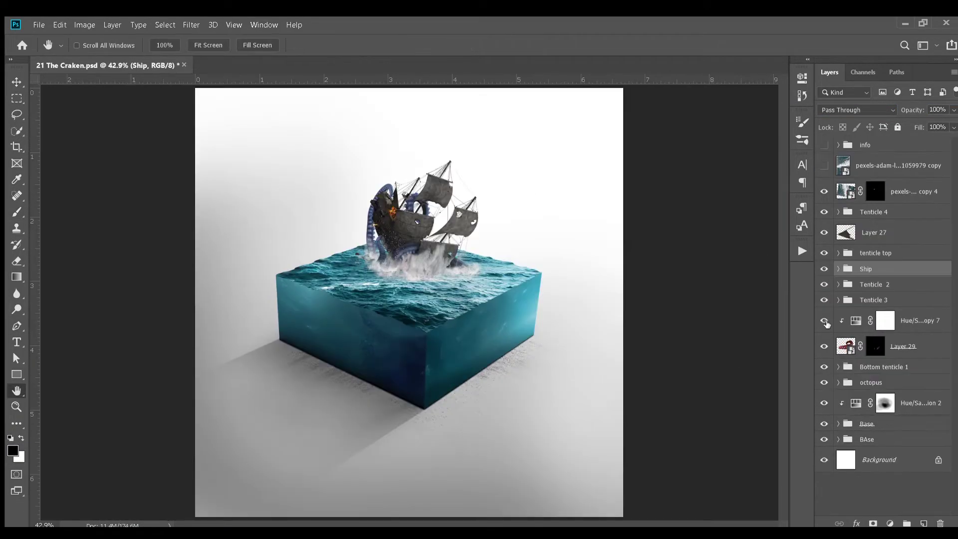
# Select the Hue/Saturation layer in Tenticle 3 and shrink the treasure chest to about half size
pyautogui.click(839, 300)
pyautogui.click(867, 346)
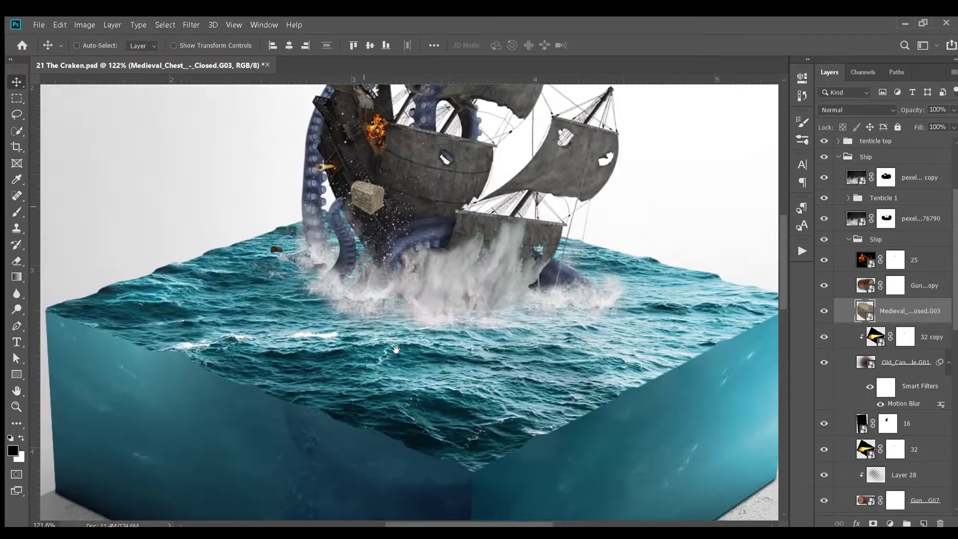
pyautogui.scroll(4, 396, 350)
pyautogui.hotkey('ctrl', 't')
pyautogui.moveTo(431, 342); pyautogui.dragTo(383, 296)
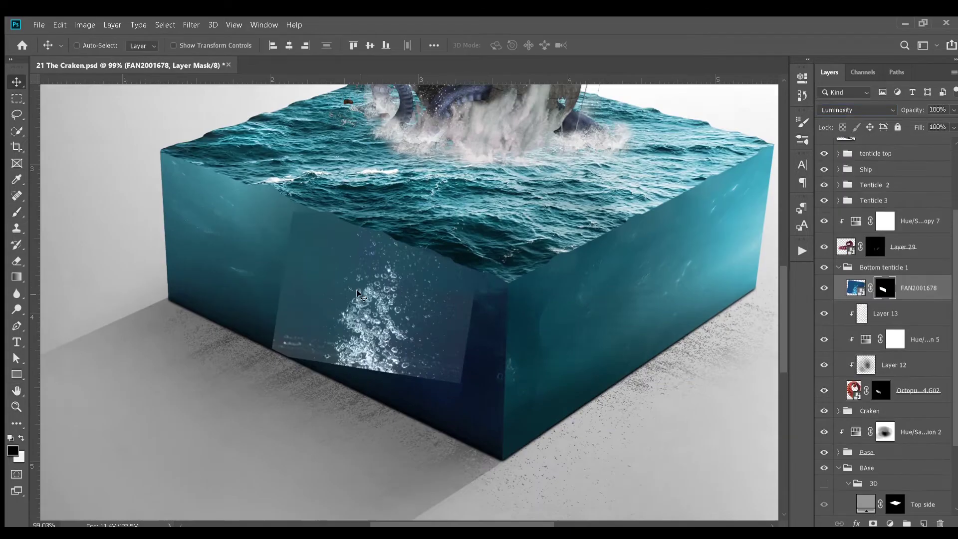
# Soften the bubbles' edges, shift them right on the front face, and distort a copy onto the right face
pyautogui.moveTo(320, 339)
pyautogui.mouseDown()
pyautogui.moveTo(524, 418)
pyautogui.moveTo(372, 387)
pyautogui.mouseUp()
pyautogui.press('v')
pyautogui.moveTo(381, 348); pyautogui.dragTo(439, 357)
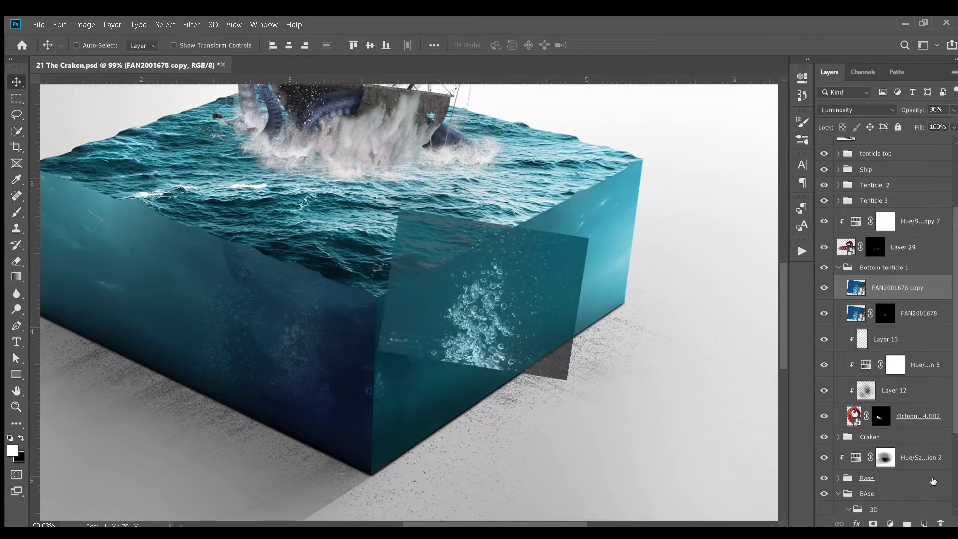
pyautogui.moveTo(529, 330); pyautogui.dragTo(507, 310)
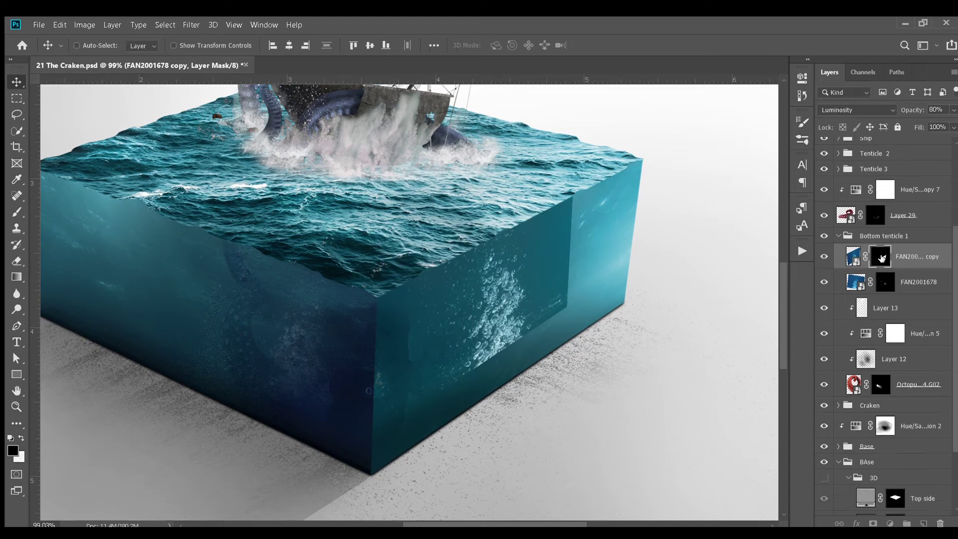
pyautogui.press('h')
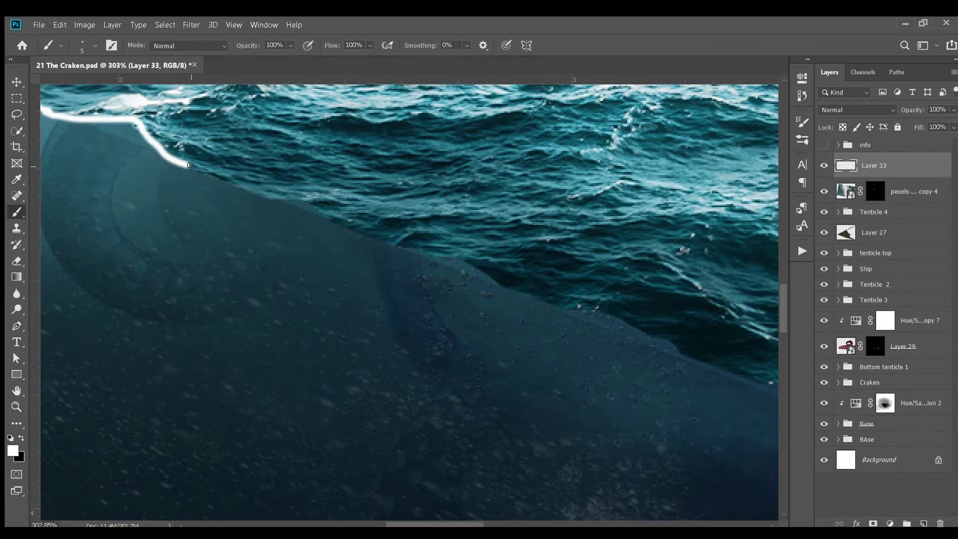
# Trace a white highlight along both cube edges on Layer 33, blended as Overlay at 50% opacity
pyautogui.moveTo(190, 164); pyautogui.dragTo(471, 267)
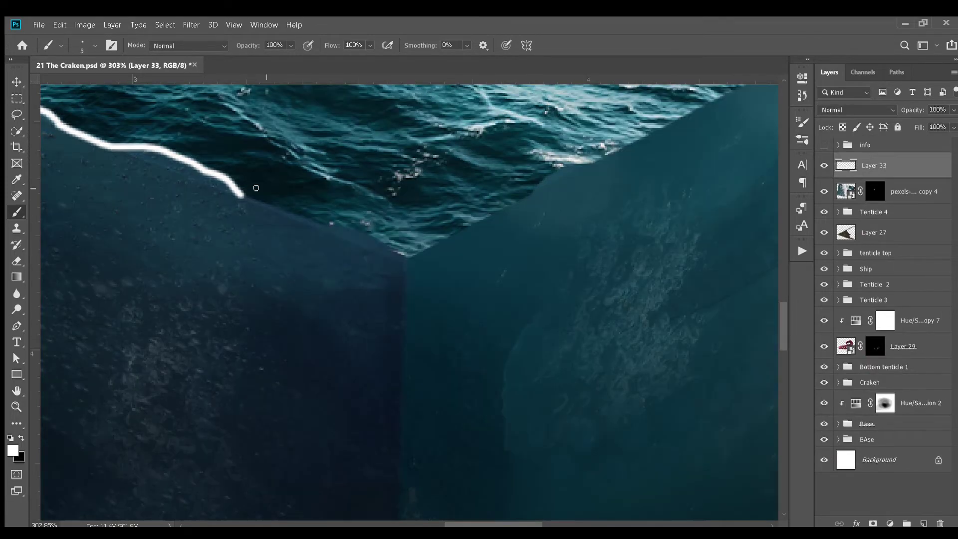
pyautogui.moveTo(240, 192); pyautogui.dragTo(409, 257)
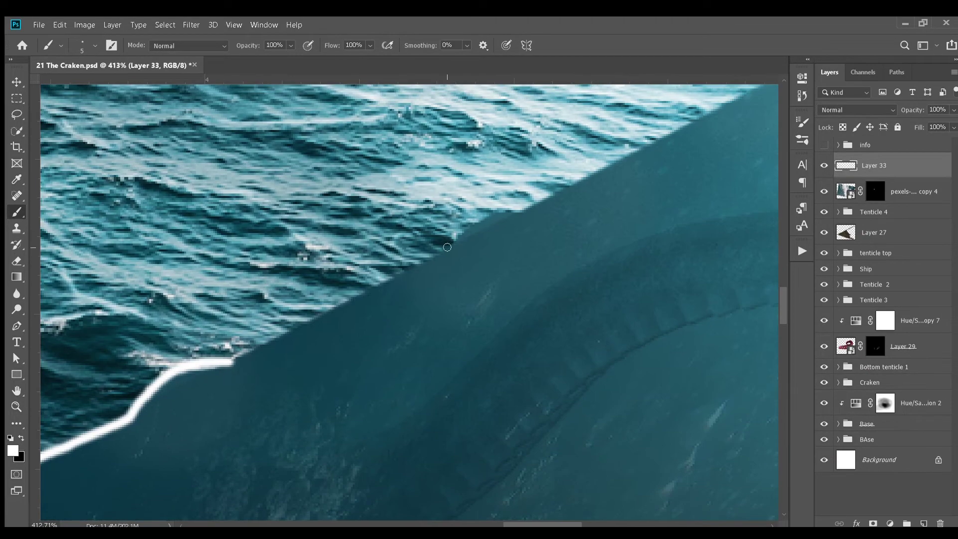
pyautogui.keyDown('shift'); pyautogui.click(449, 247); pyautogui.keyUp('shift')
pyautogui.keyDown('shift'); pyautogui.click(509, 250); pyautogui.keyUp('shift')
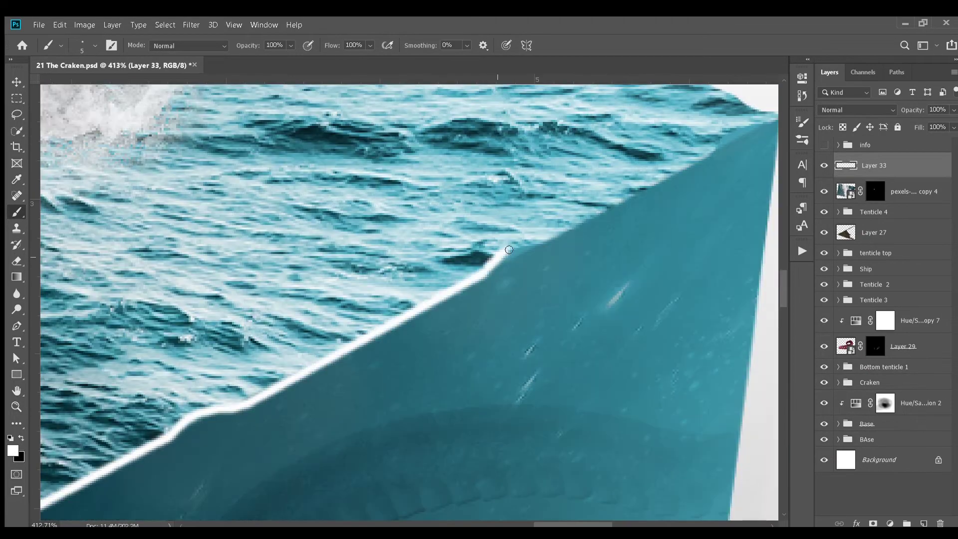
pyautogui.hotkey('shift', 'alt', 'o')
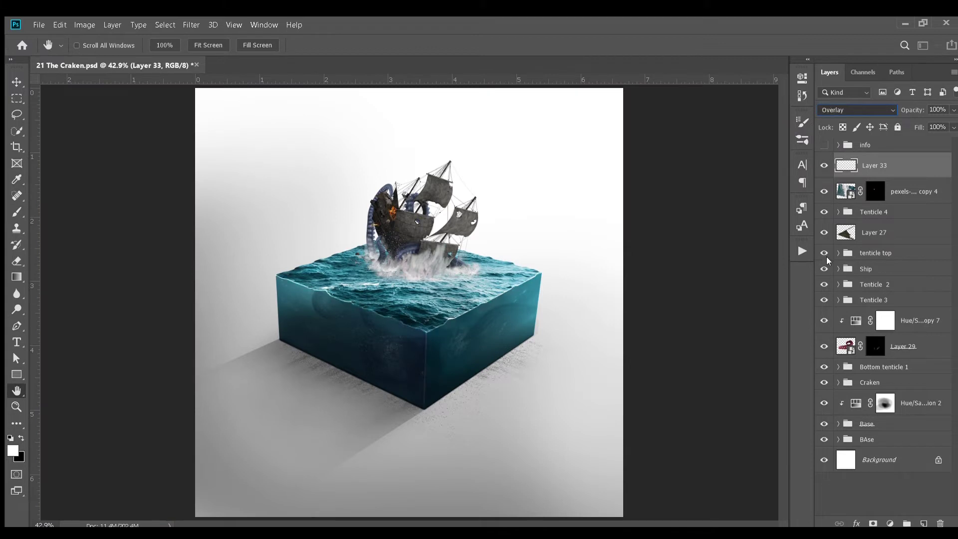
pyautogui.press('5')
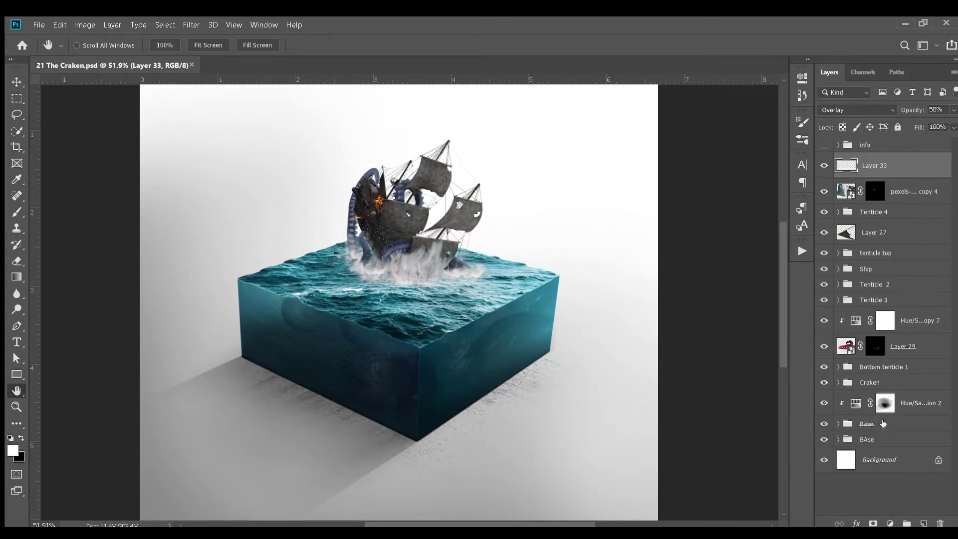
# Group the scene layers from Layer 33 to Base as 'The Craken' and duplicate the group
pyautogui.keyDown('shift'); pyautogui.click(883, 424); pyautogui.keyUp('shift')
pyautogui.hotkey('ctrl', 'g')
pyautogui.doubleClick(871, 160)
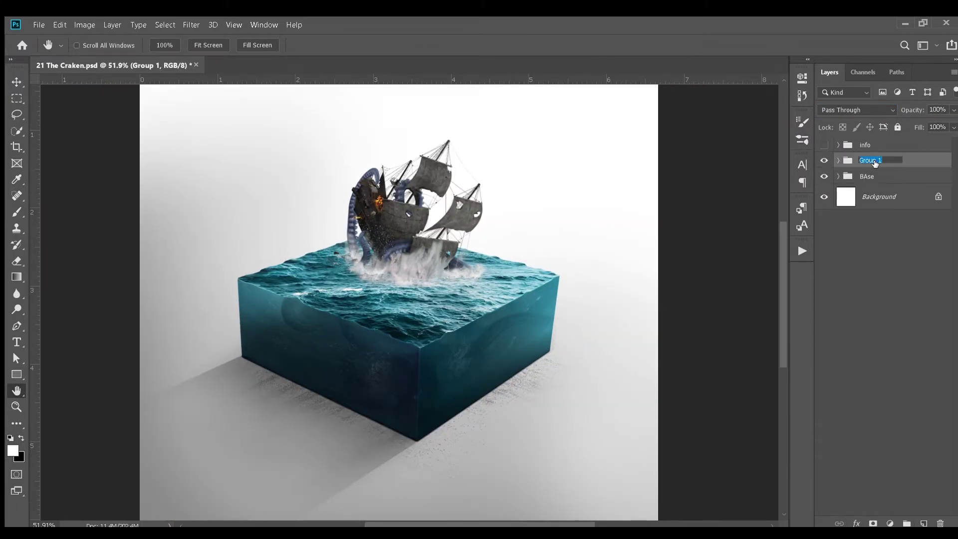
pyautogui.write('The Craken')
pyautogui.press('Return')
pyautogui.hotkey('ctrl', 'j')
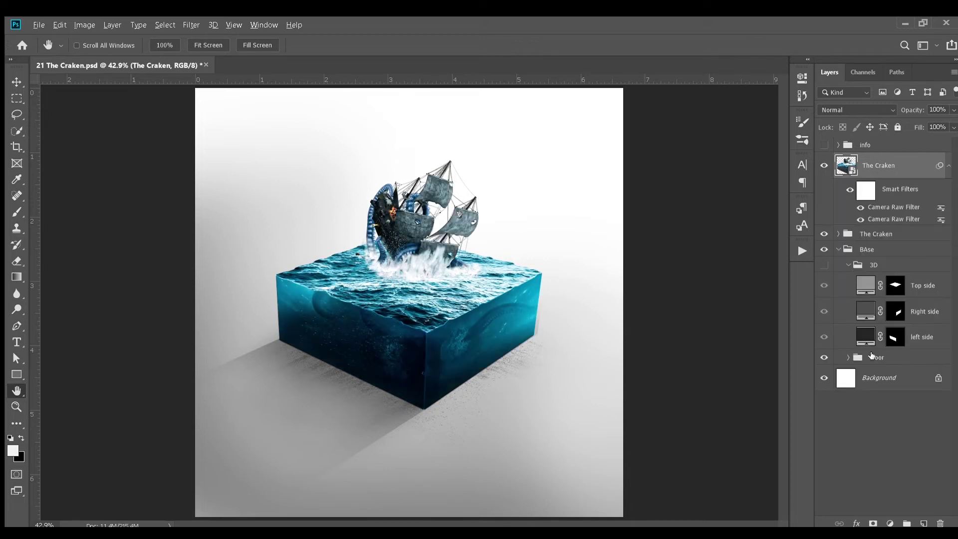
# Select the Floor copy layer, then hide and collapse the original BAse group
pyautogui.click(877, 233)
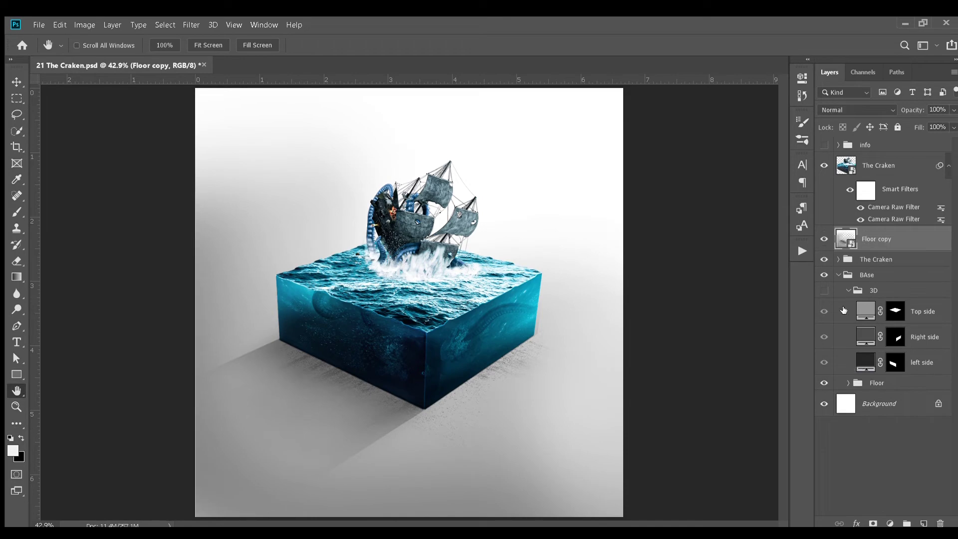
pyautogui.click(825, 275)
pyautogui.click(839, 275)
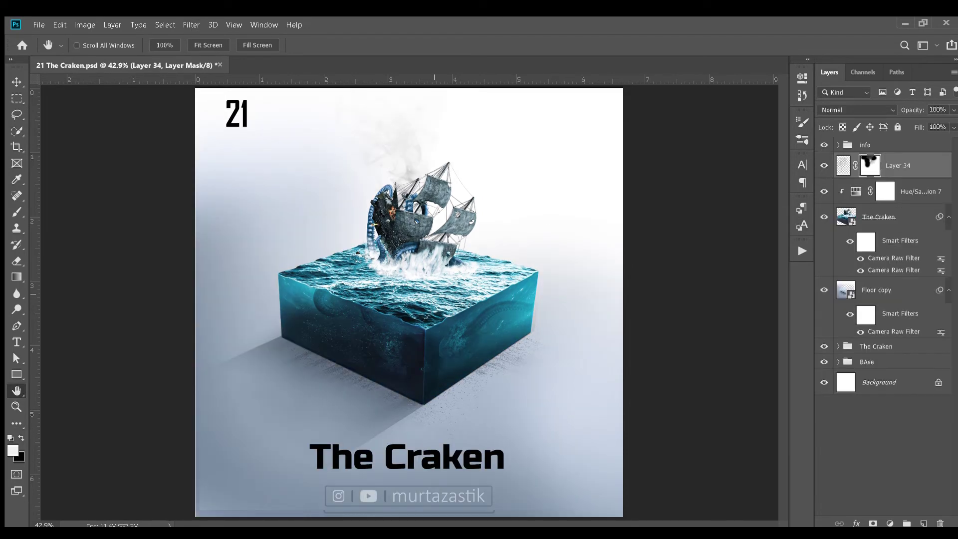
# Save the finished 'The Craken' poster document
pyautogui.hotkey('ctrl', 's')
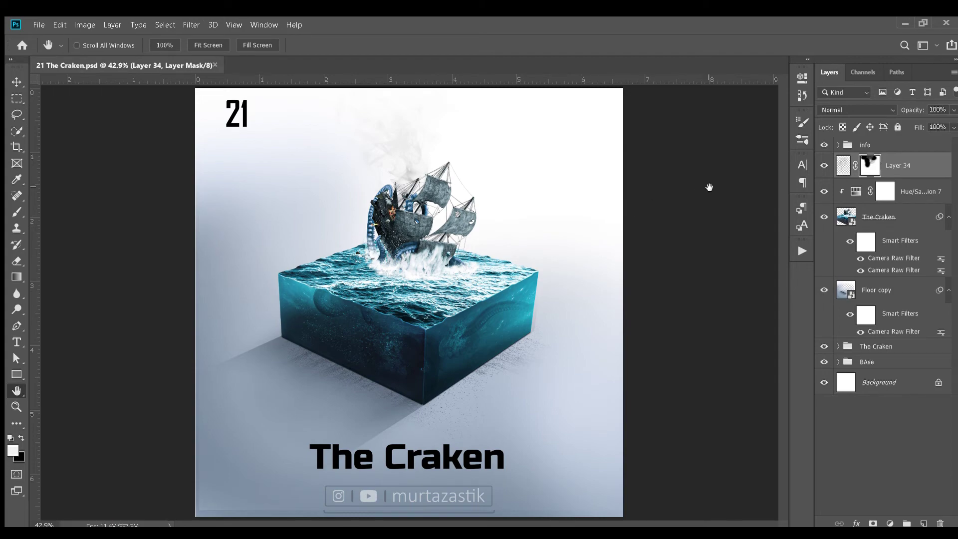